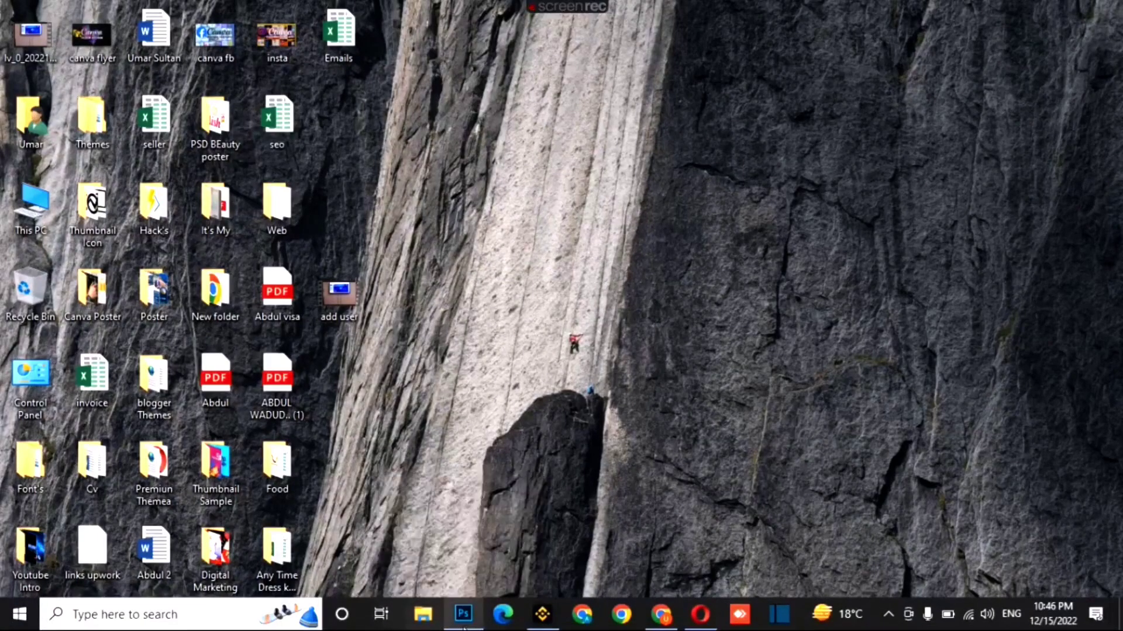
- Restore the Photoshop window showing the earlier cut-out portrait from the taskbar
{"action": "left_click", "coordinate": [463, 625]}
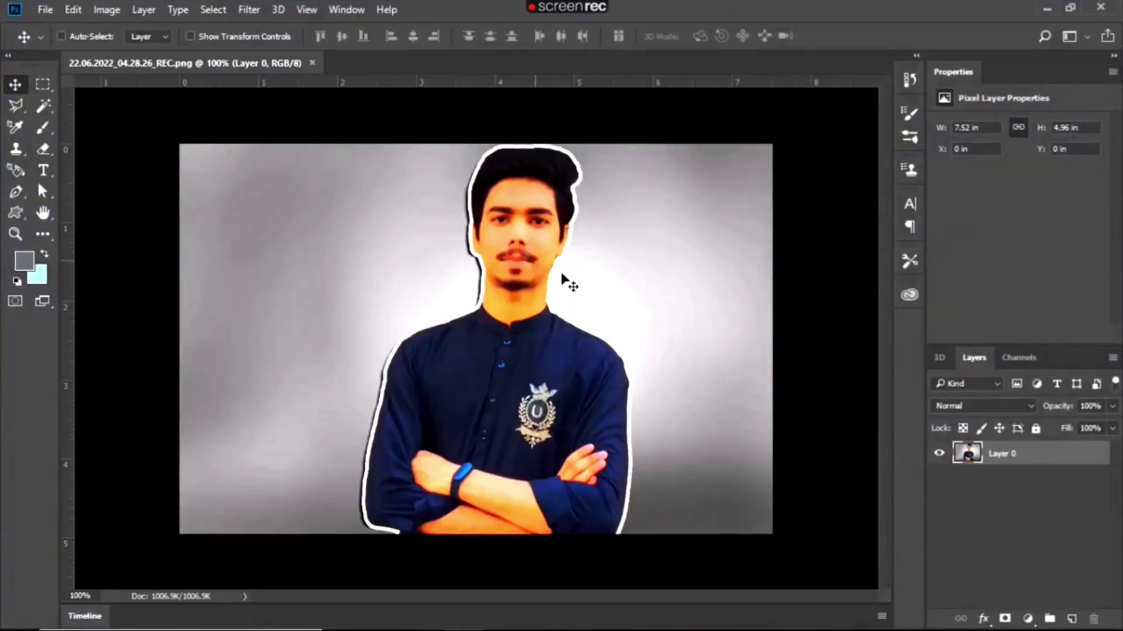
- Open meysam-jarahkar-LI7jB1925j0-unsplash.jpg from the Downloads folder as a new document
{"action": "key", "text": "ctrl"}
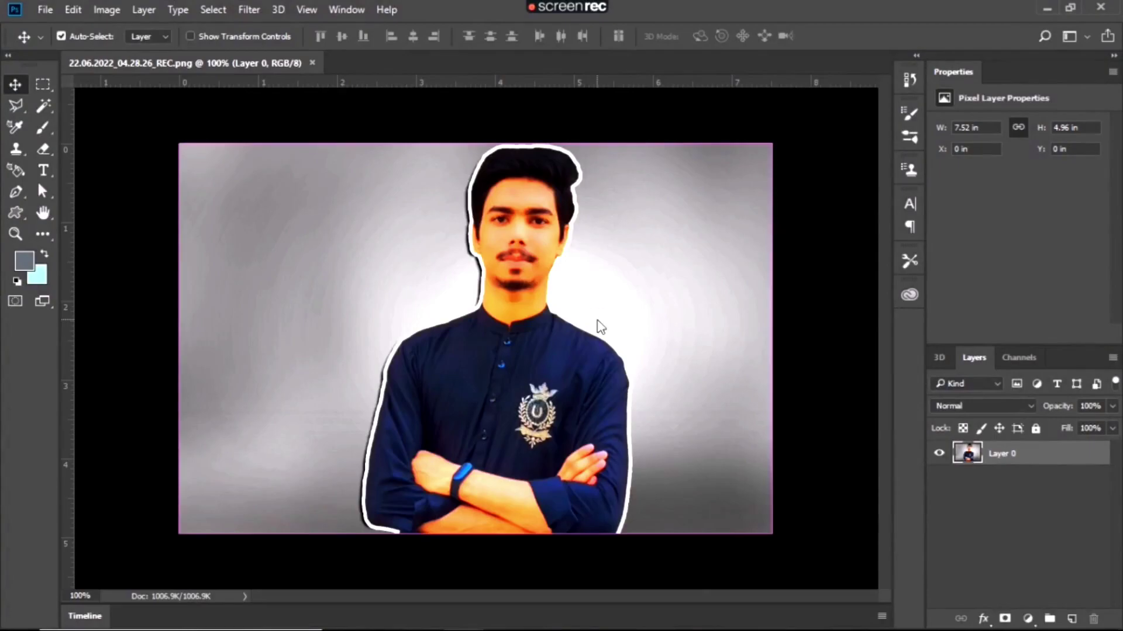
{"action": "key", "text": "ctrl+o"}
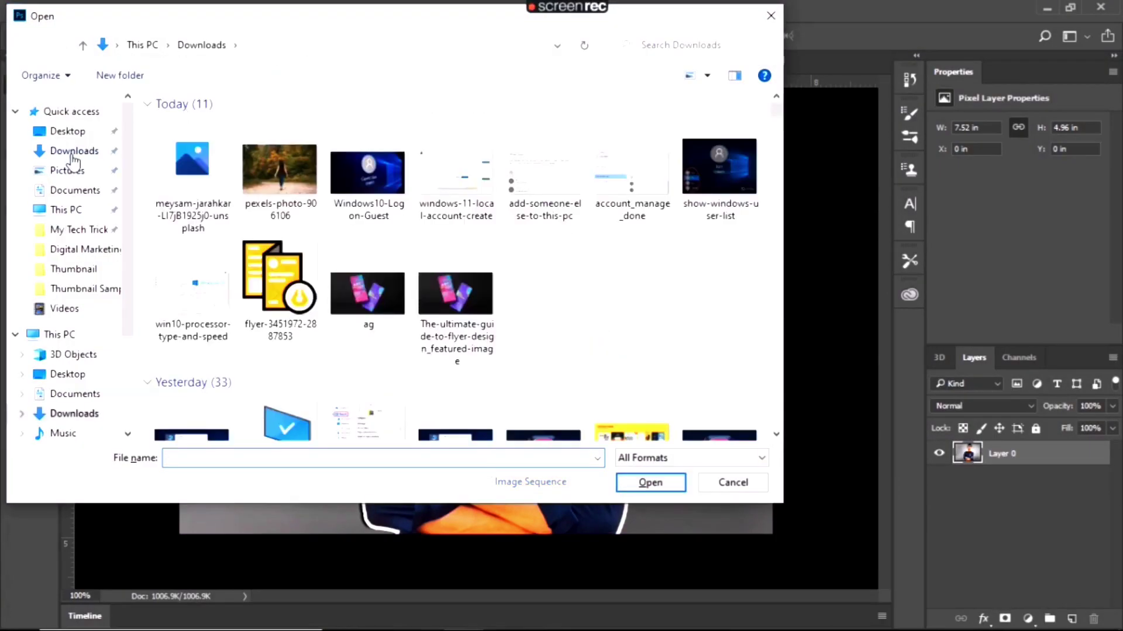
{"action": "left_click", "coordinate": [73, 155]}
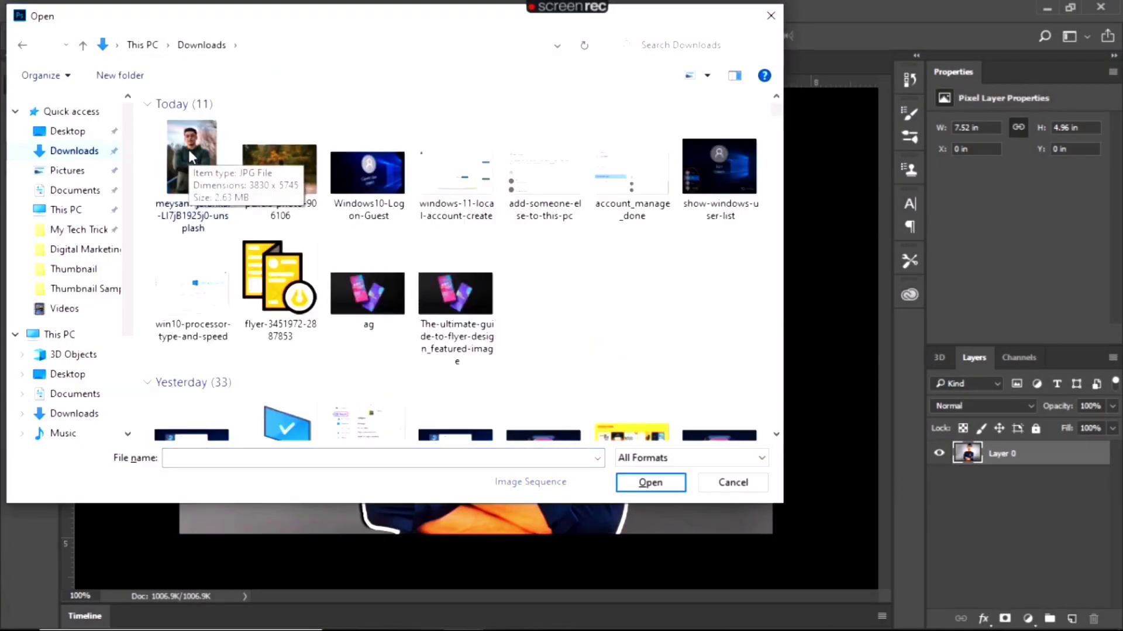
{"action": "left_click", "coordinate": [188, 153]}
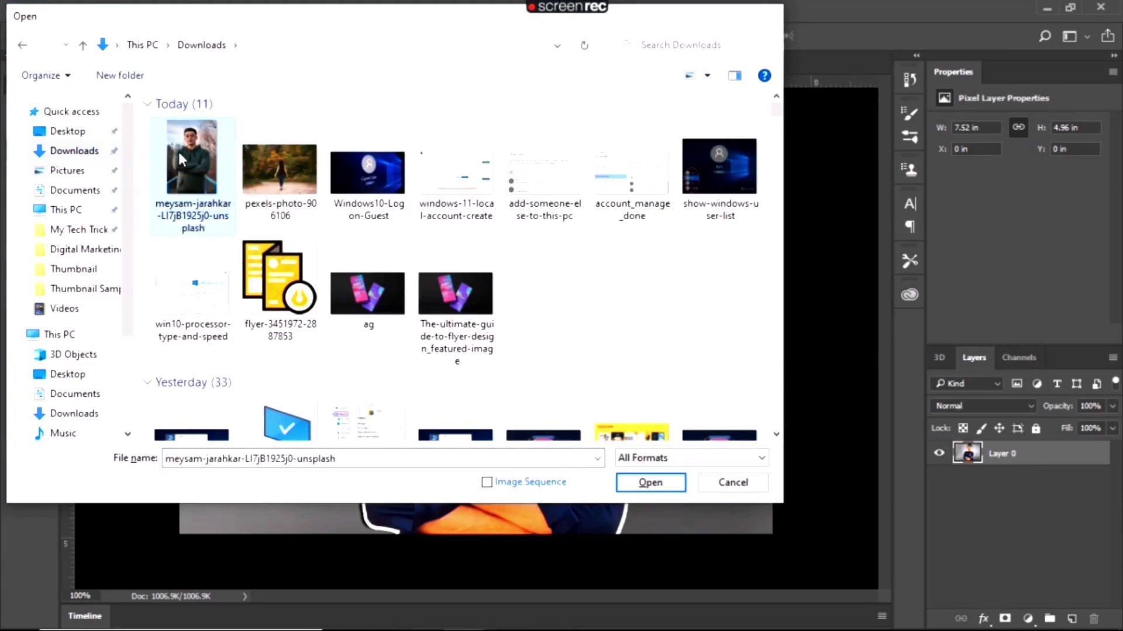
{"action": "double_click", "coordinate": [177, 150]}
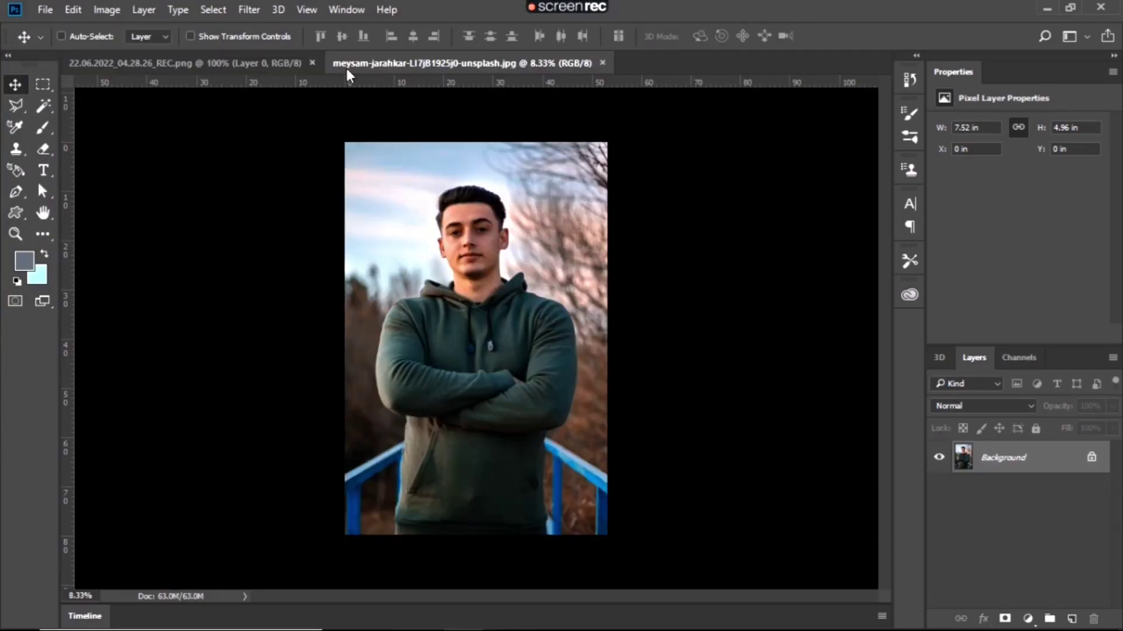
- Fit the whole hoodie portrait on screen and switch to the Magic Wand tool
{"action": "key", "text": "ctrl"}
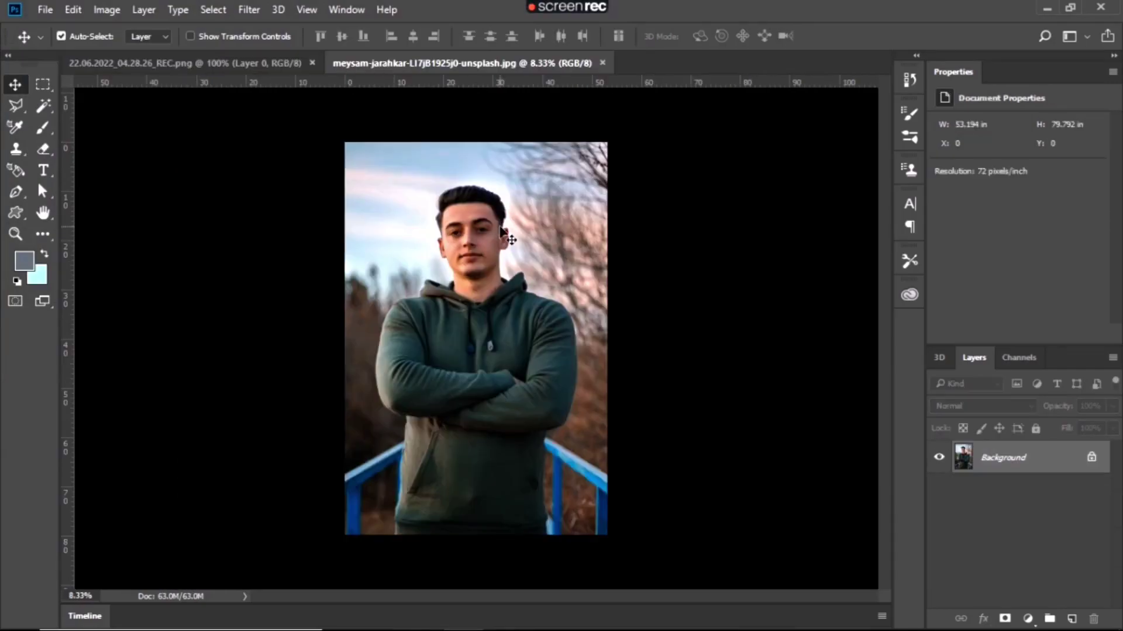
{"action": "key", "text": "ctrl+plus"}
{"action": "key", "text": "ctrl+plus"}
{"action": "key", "text": "ctrl+minus"}
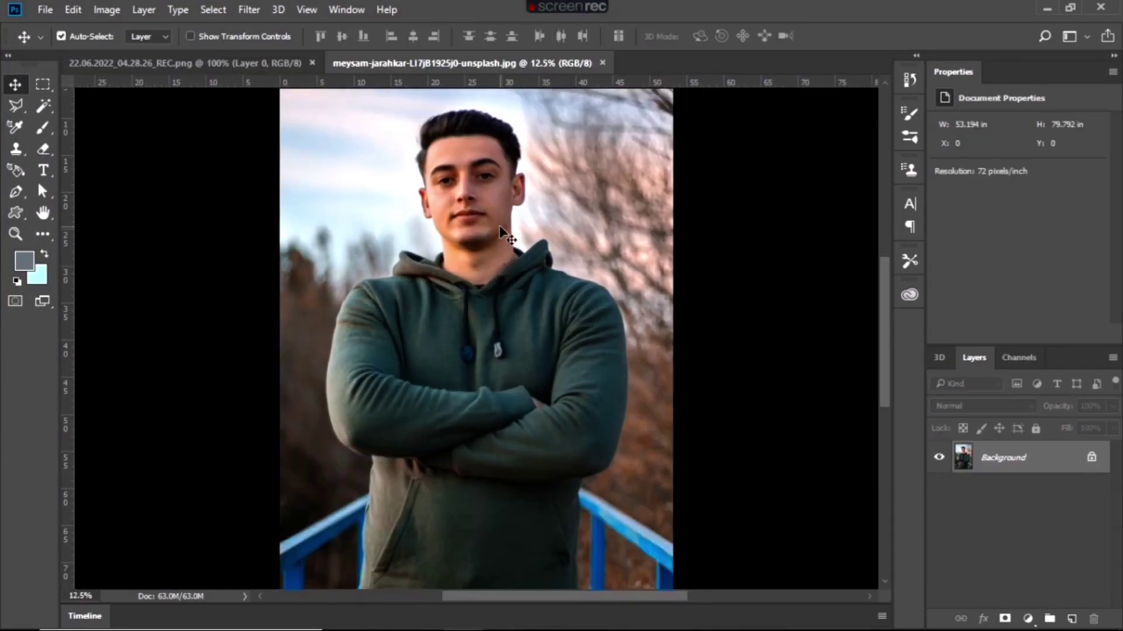
{"action": "key", "text": "ctrl+plus"}
{"action": "key", "text": "ctrl+plus"}
{"action": "key", "text": "ctrl+0"}
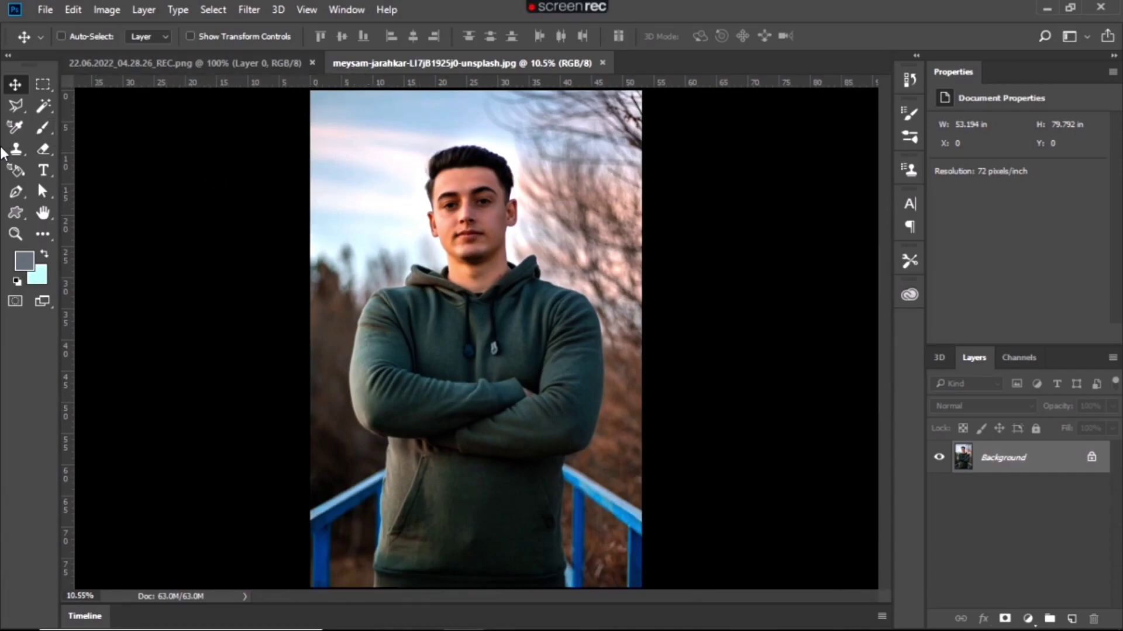
{"action": "left_click", "coordinate": [47, 111]}
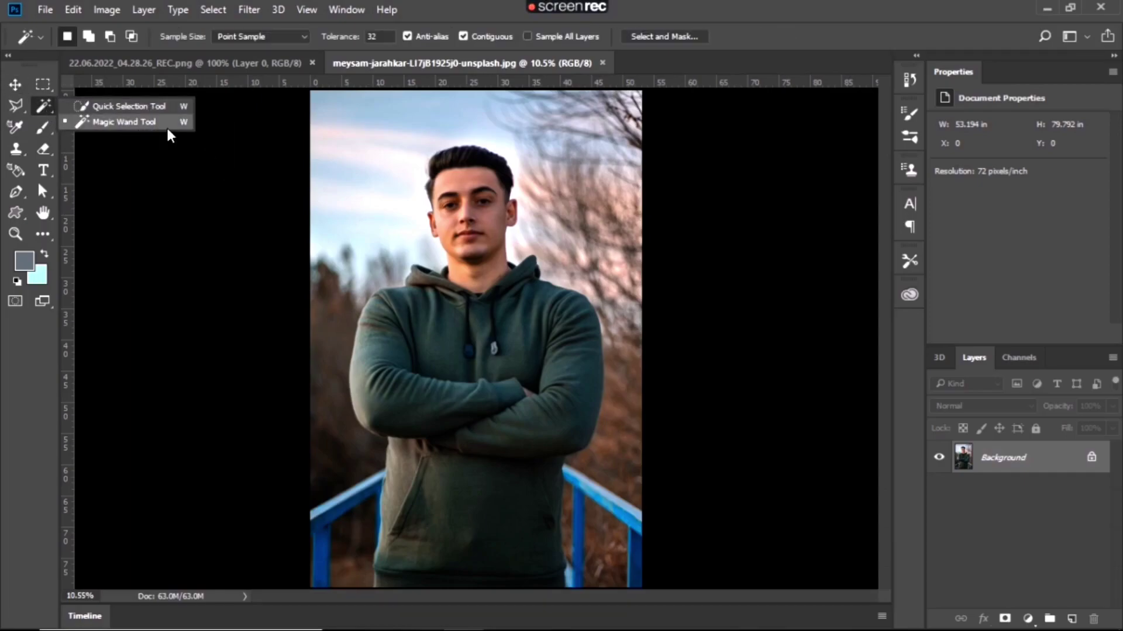
- Unlock the Background layer and select the branches and sky right of the man's head
{"action": "left_click", "coordinate": [169, 123]}
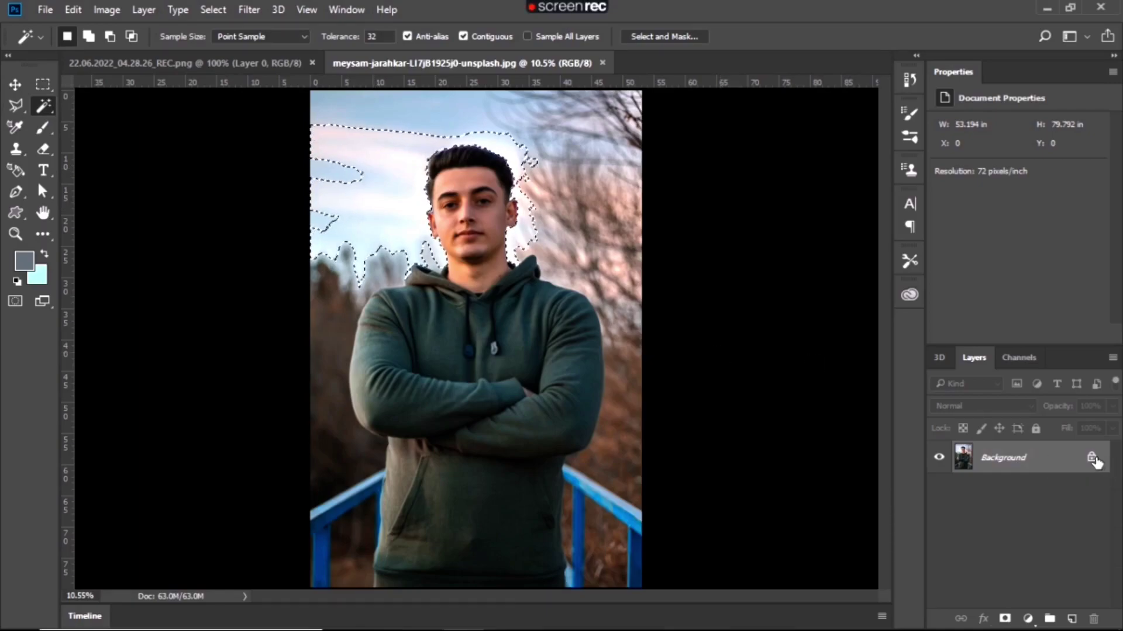
{"action": "left_click", "coordinate": [1092, 458]}
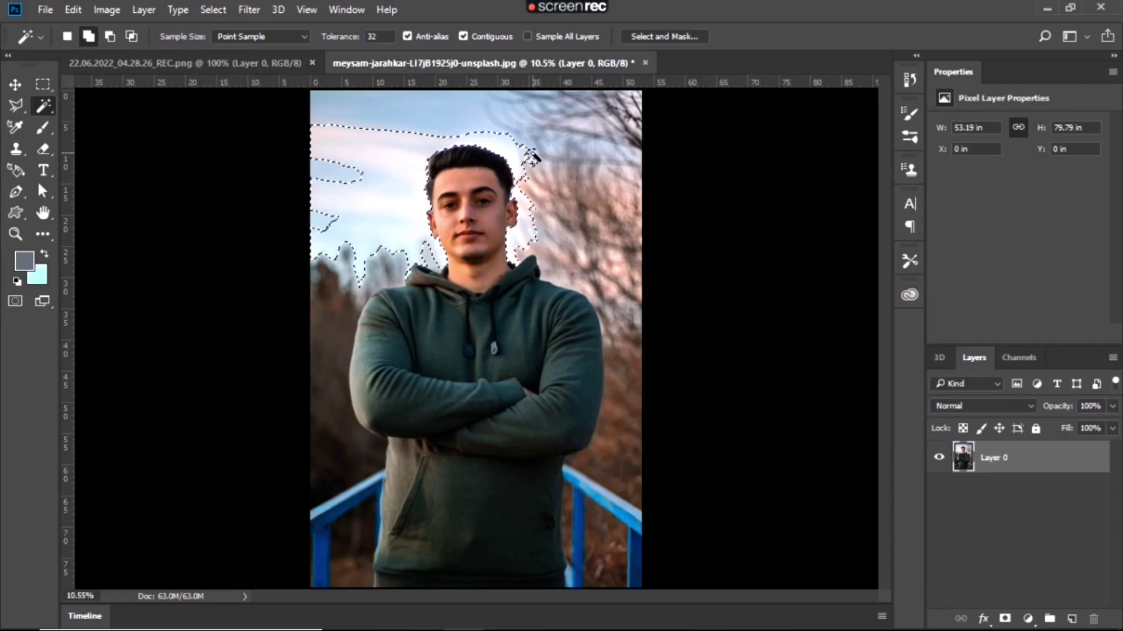
{"action": "left_click", "coordinate": [570, 188], "text": "shift"}
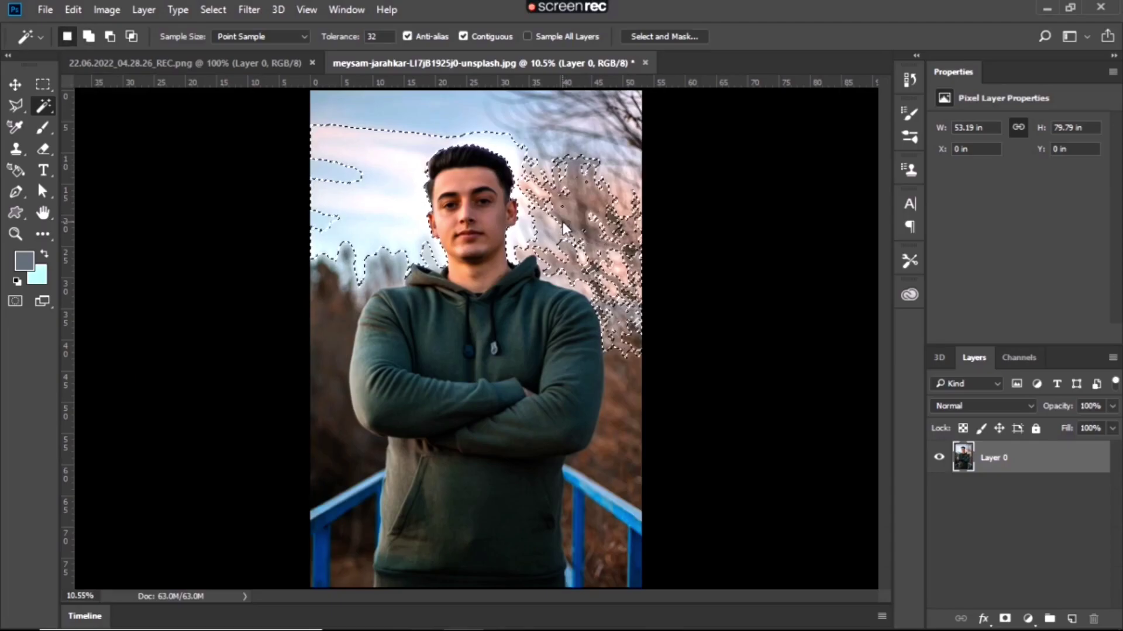
{"action": "left_click", "coordinate": [582, 215], "text": "shift"}
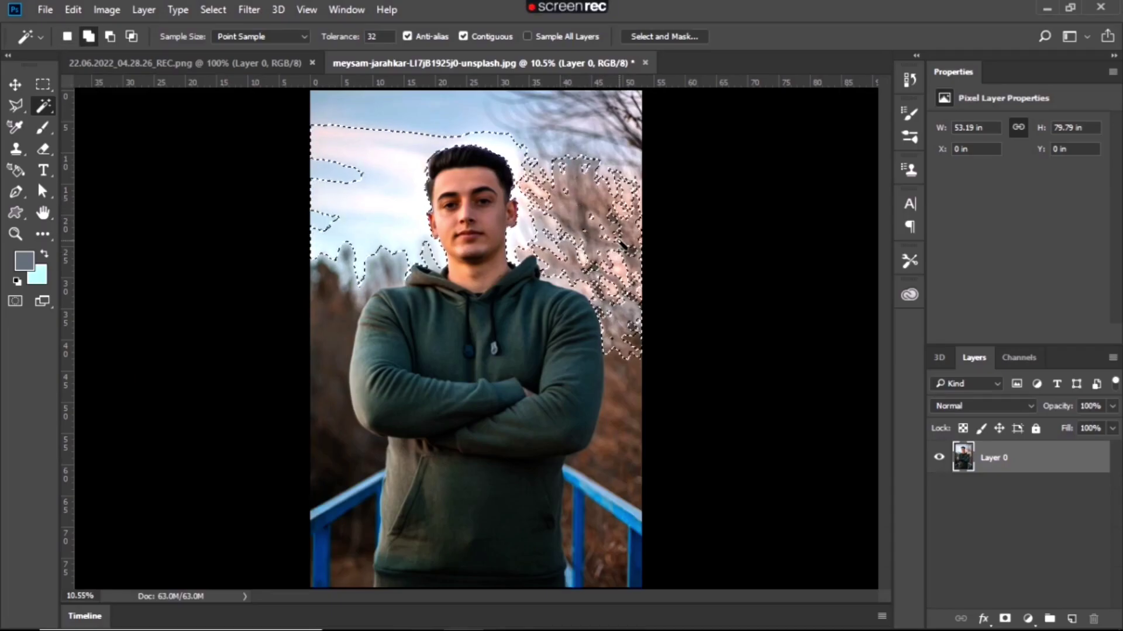
{"action": "left_click", "coordinate": [614, 189], "text": "shift"}
{"action": "left_click", "coordinate": [538, 175], "text": "shift"}
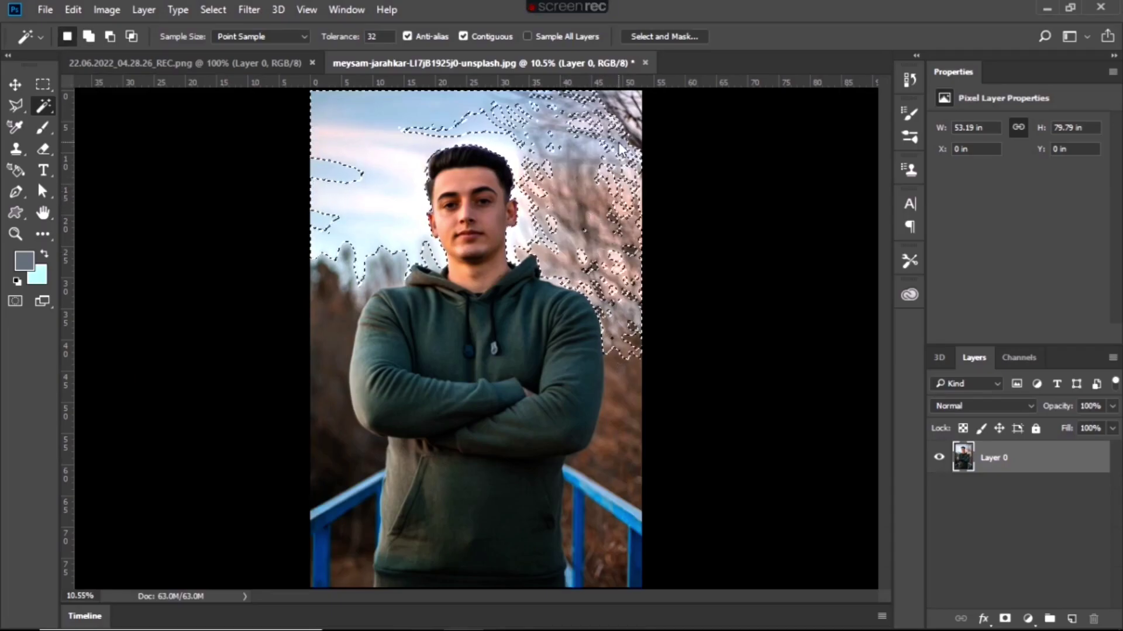
{"action": "left_click", "coordinate": [530, 228], "text": "shift"}
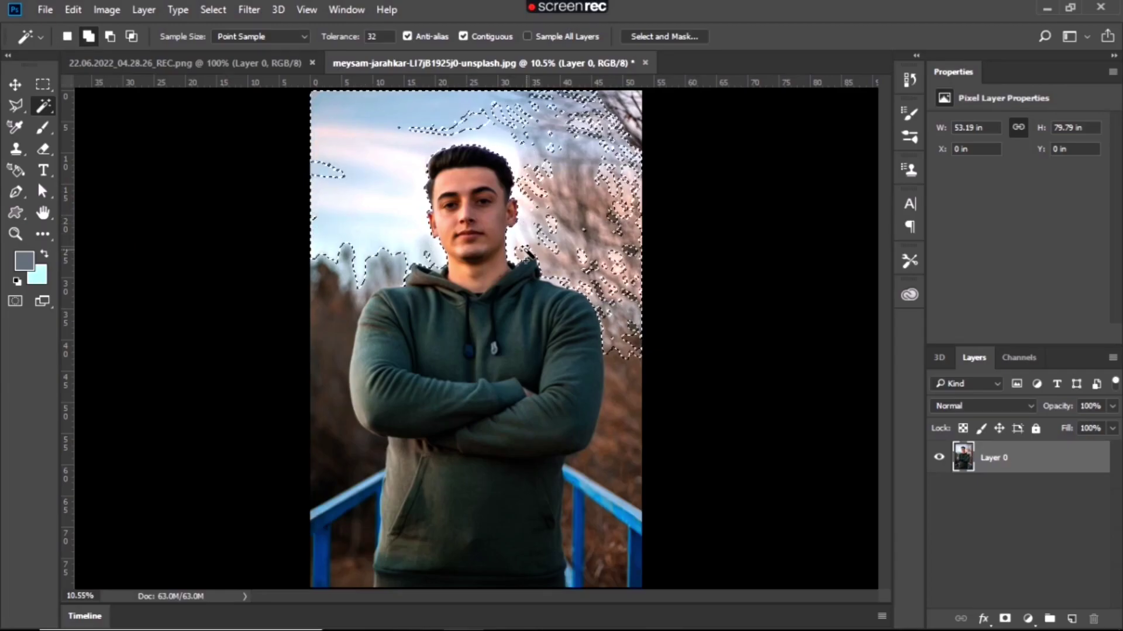
- Add the sky beside the head, background right of the arm, and right railing gaps
{"action": "left_click", "coordinate": [526, 260], "text": "shift"}
{"action": "left_click", "coordinate": [550, 281], "text": "shift"}
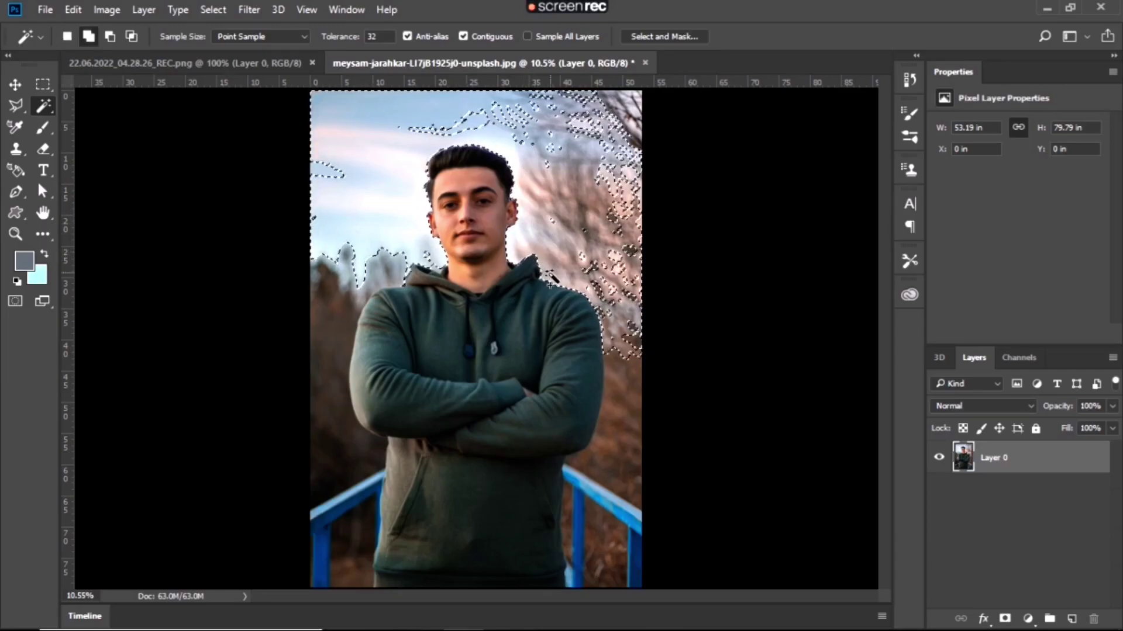
{"action": "left_click", "coordinate": [608, 372], "text": "shift"}
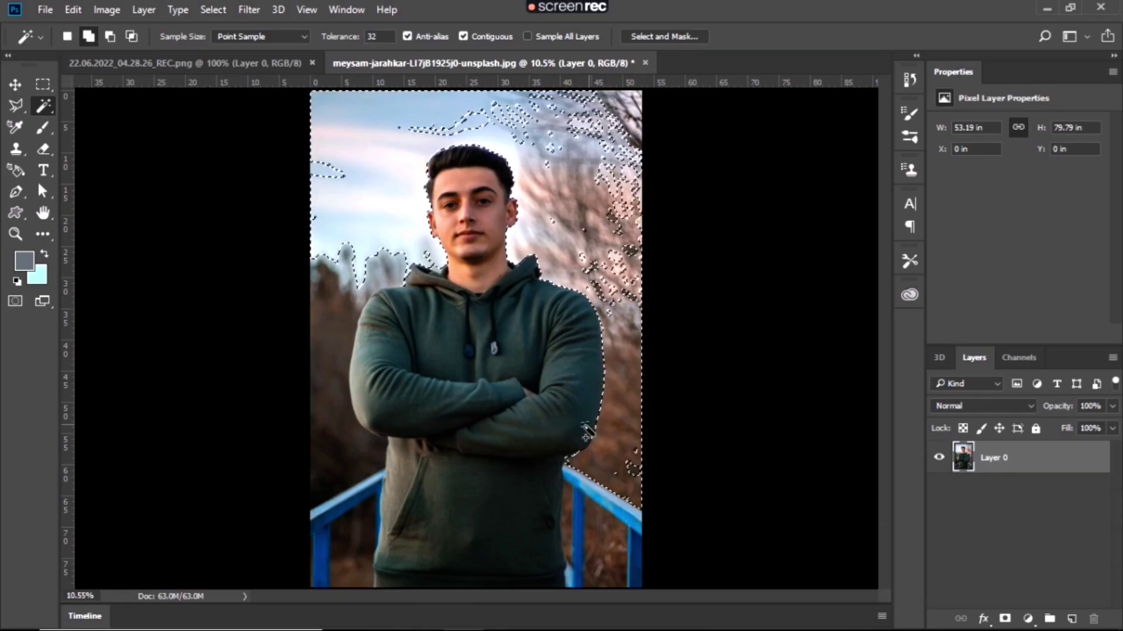
{"action": "left_click", "coordinate": [570, 480], "text": "shift"}
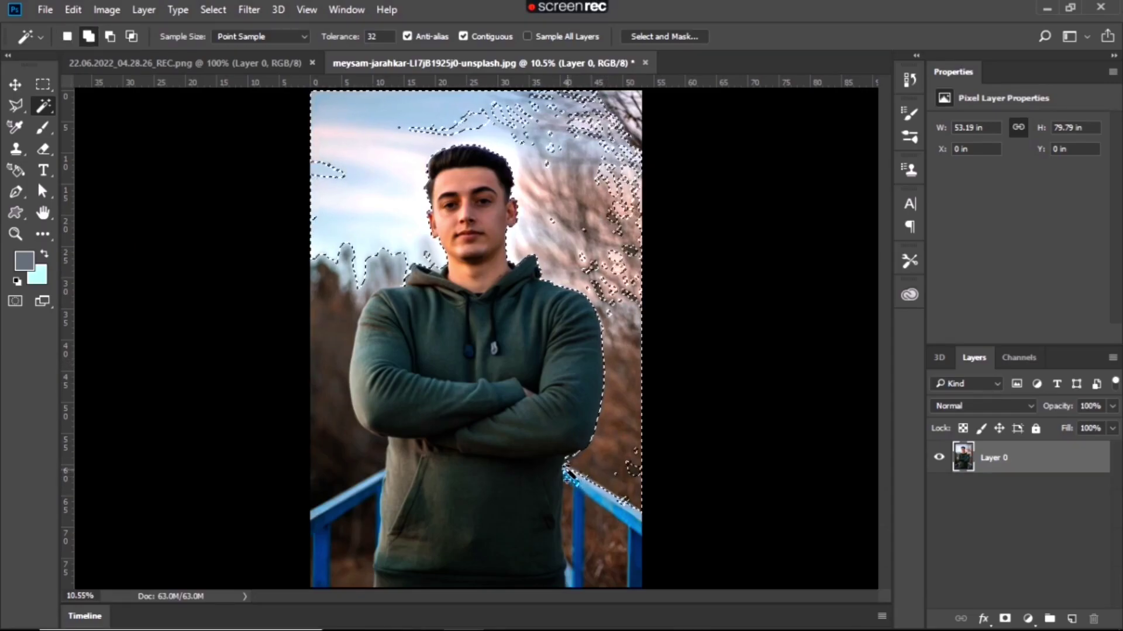
{"action": "left_click", "coordinate": [570, 500], "text": "shift"}
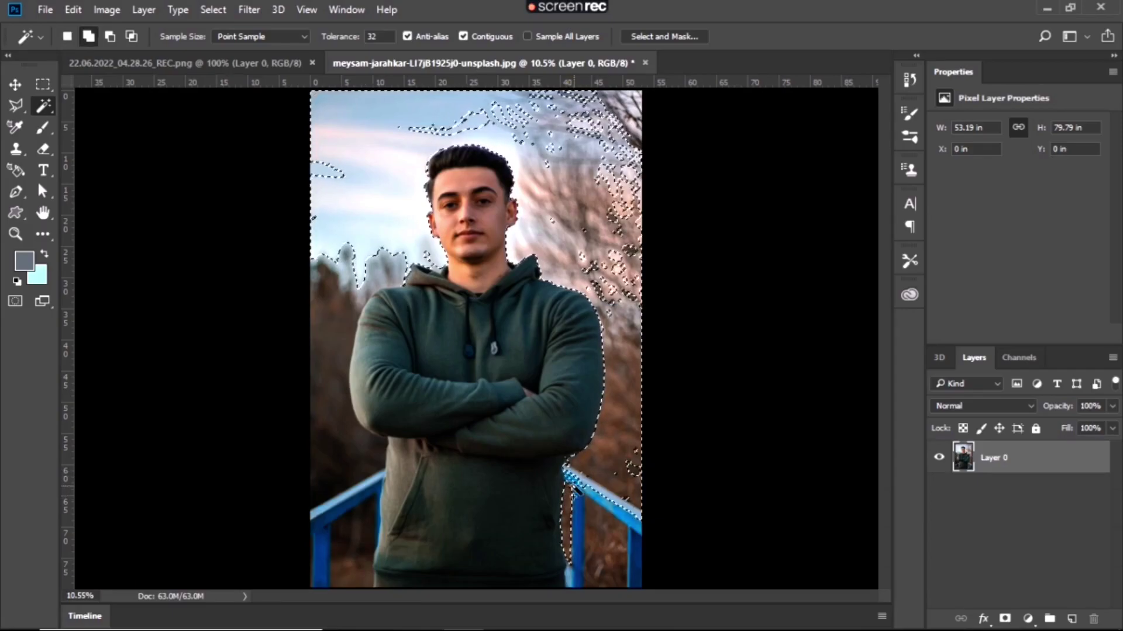
{"action": "left_click", "coordinate": [571, 476], "text": "shift"}
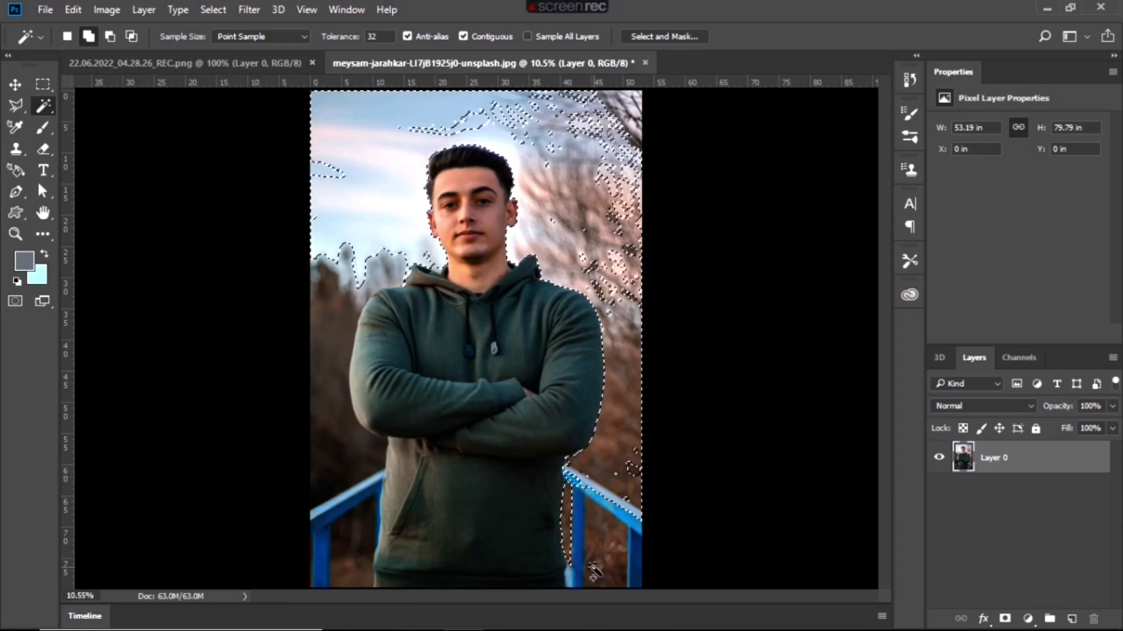
{"action": "left_click", "coordinate": [593, 570], "text": "shift"}
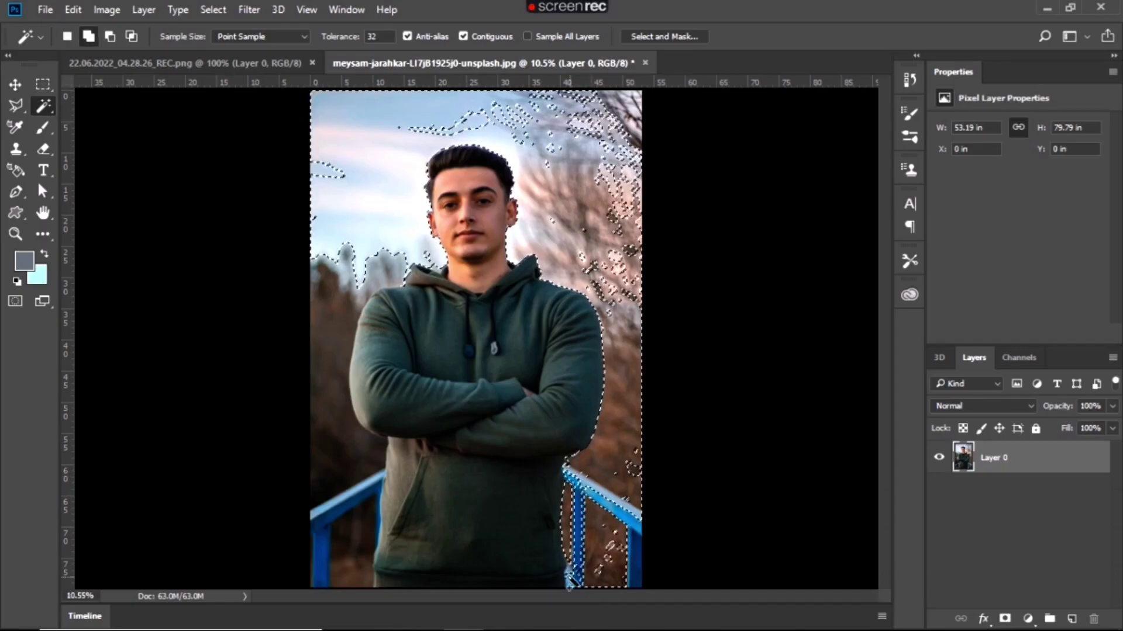
{"action": "left_click", "coordinate": [570, 579], "text": "shift"}
{"action": "left_click", "coordinate": [575, 564], "text": "shift"}
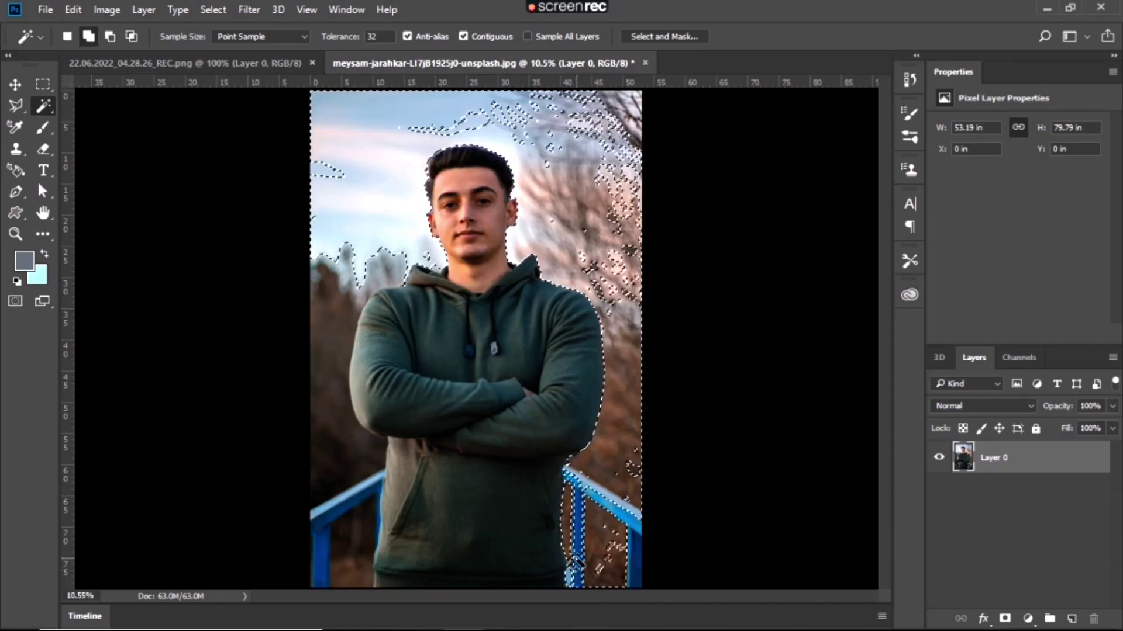
- Add the left railing gaps and the background beside the lower-left hoodie
{"action": "left_click", "coordinate": [351, 555], "text": "shift"}
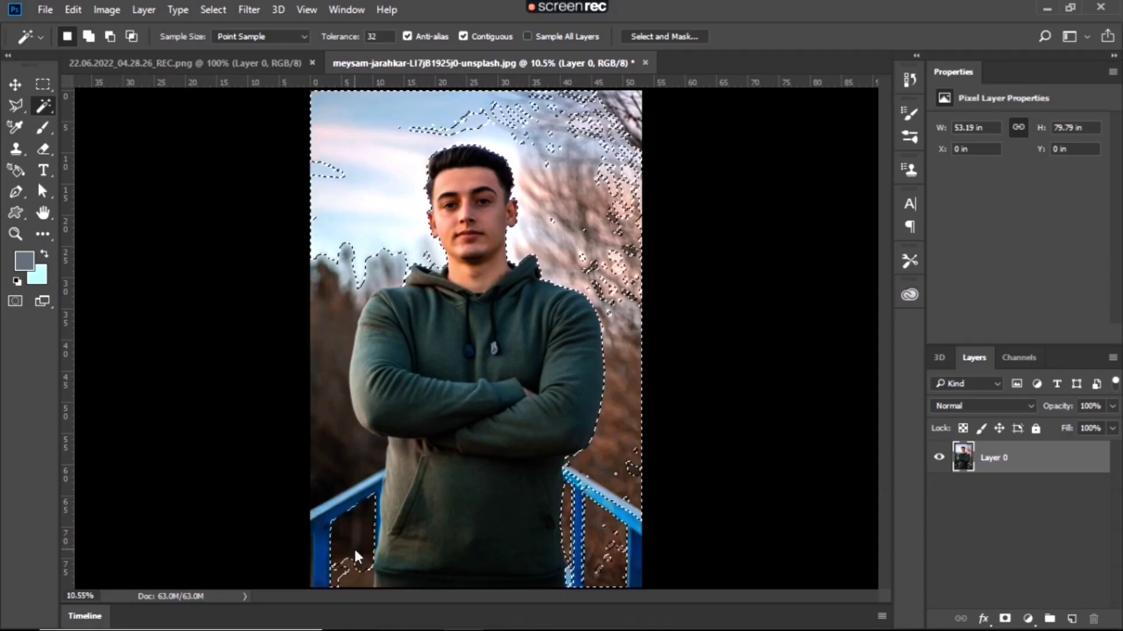
{"action": "left_click", "coordinate": [379, 513], "text": "shift"}
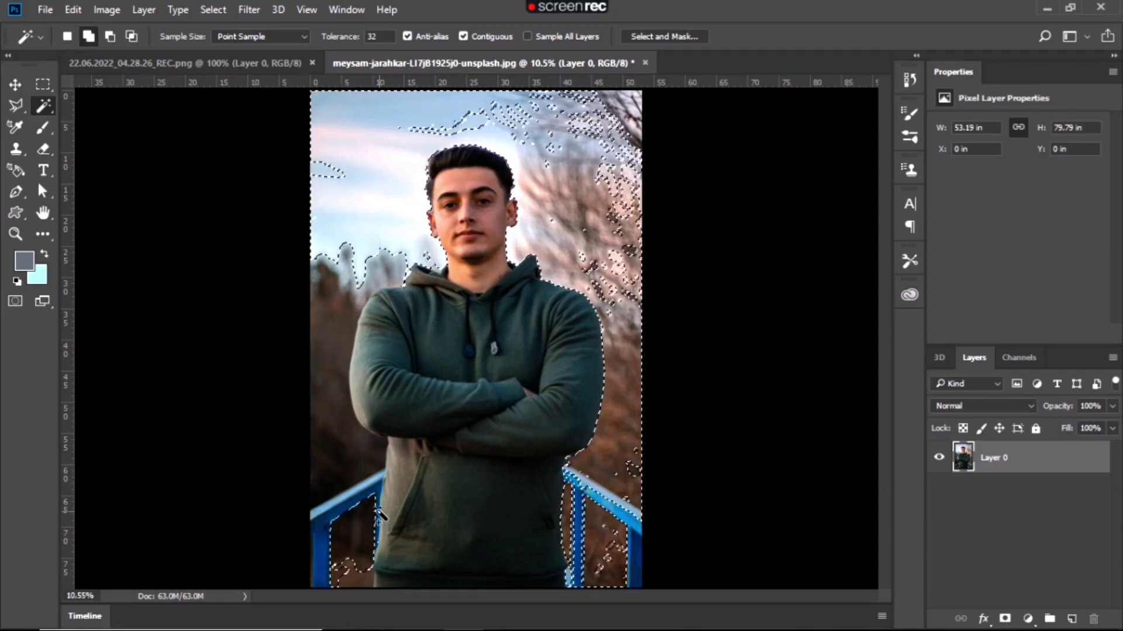
{"action": "left_click", "coordinate": [360, 581], "text": "shift"}
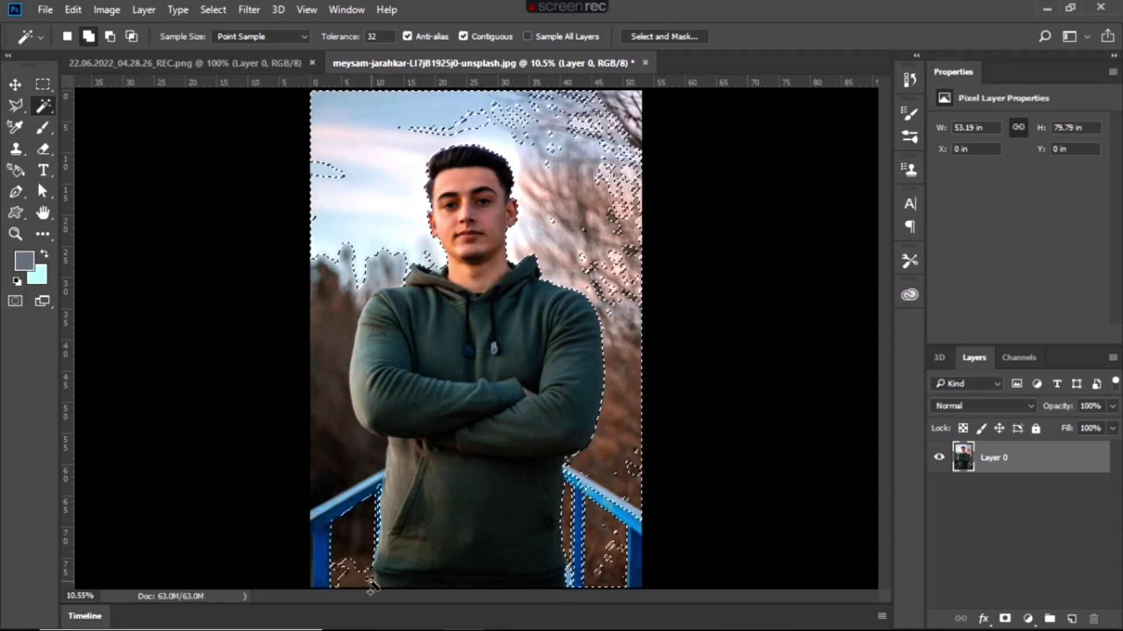
{"action": "left_click", "coordinate": [325, 580], "text": "shift"}
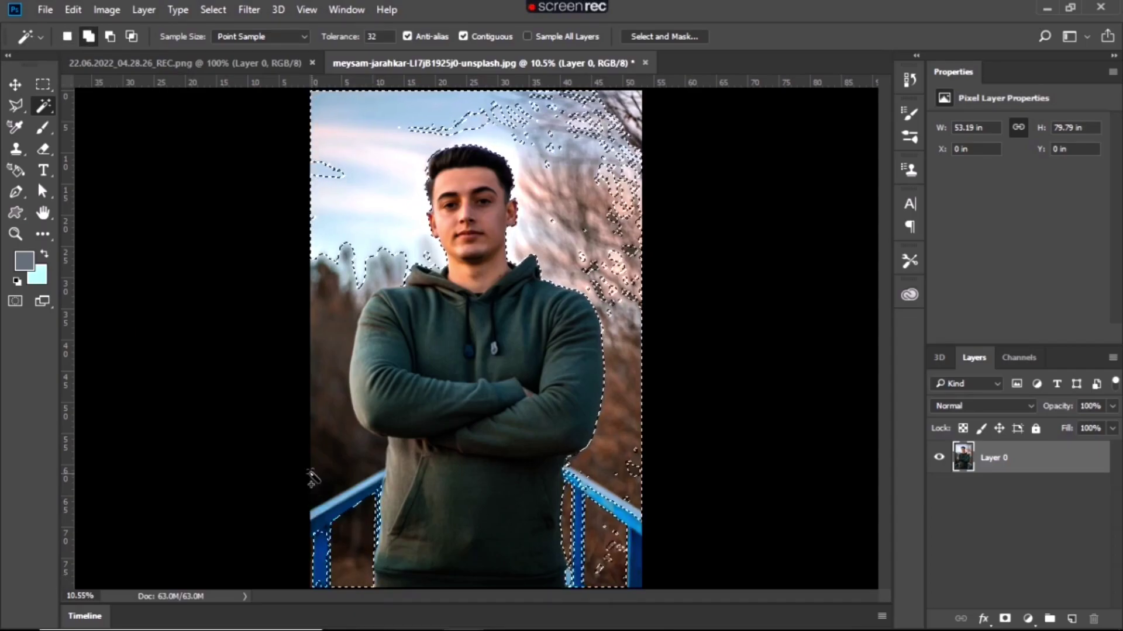
{"action": "left_click", "coordinate": [323, 472], "text": "shift"}
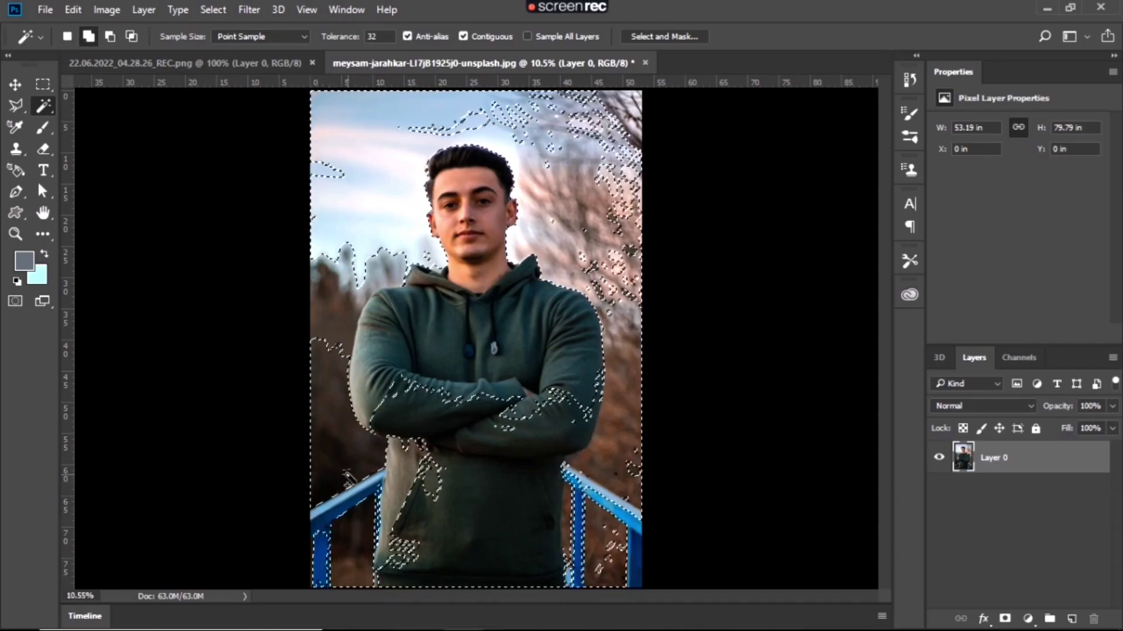
{"action": "left_click", "coordinate": [404, 466], "text": "shift"}
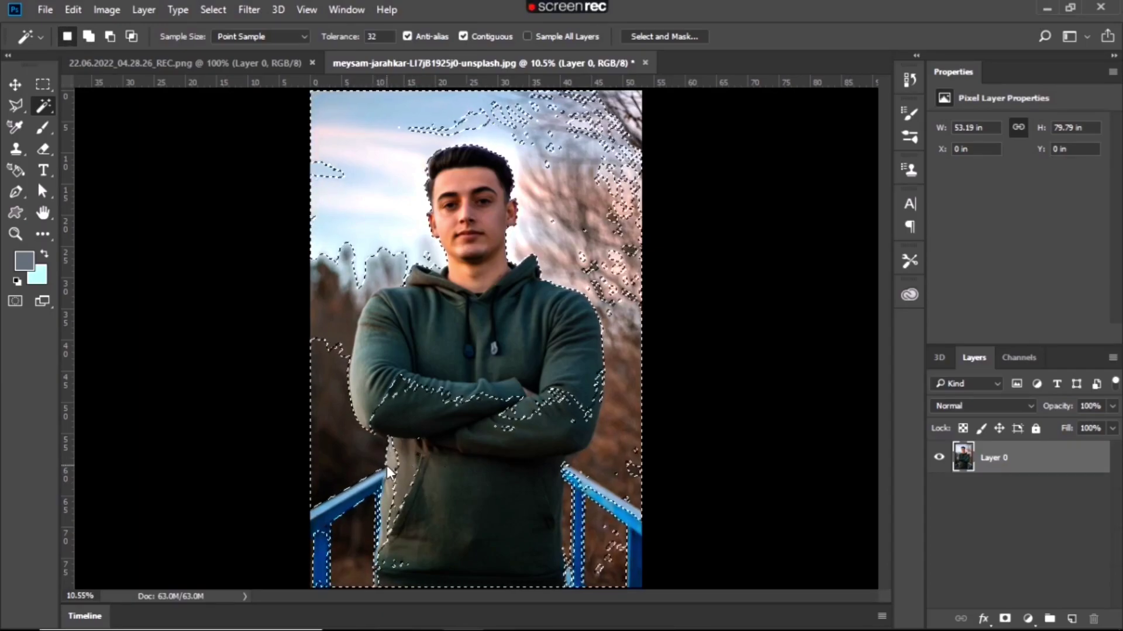
{"action": "left_click", "coordinate": [395, 471], "text": "shift"}
{"action": "left_click", "coordinate": [383, 475], "text": "shift"}
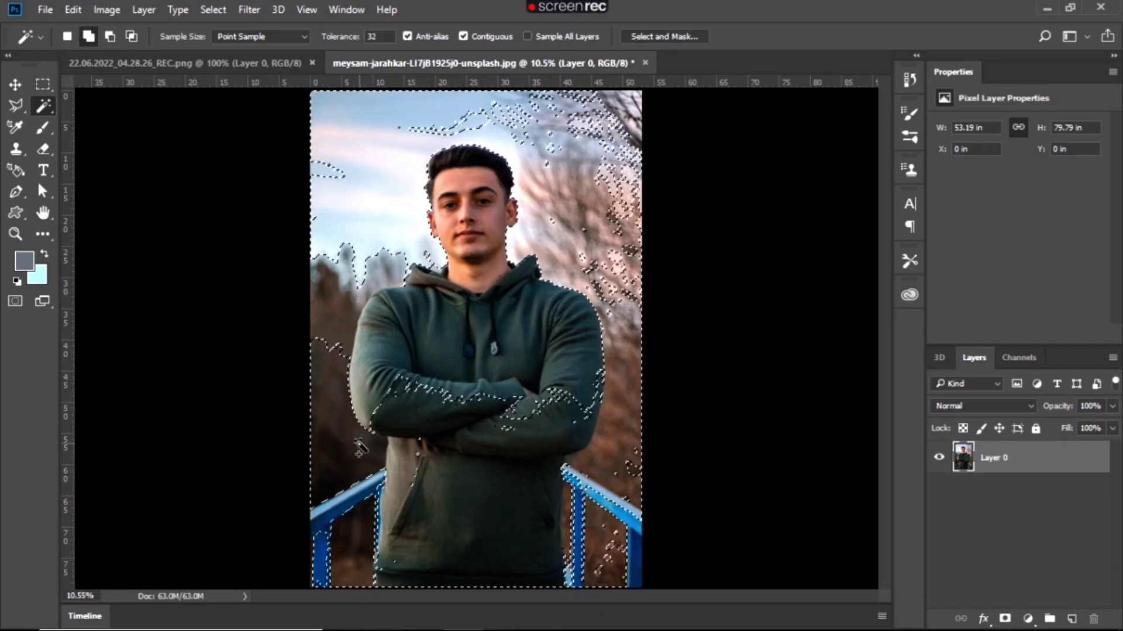
{"action": "left_click", "coordinate": [356, 445], "text": "shift"}
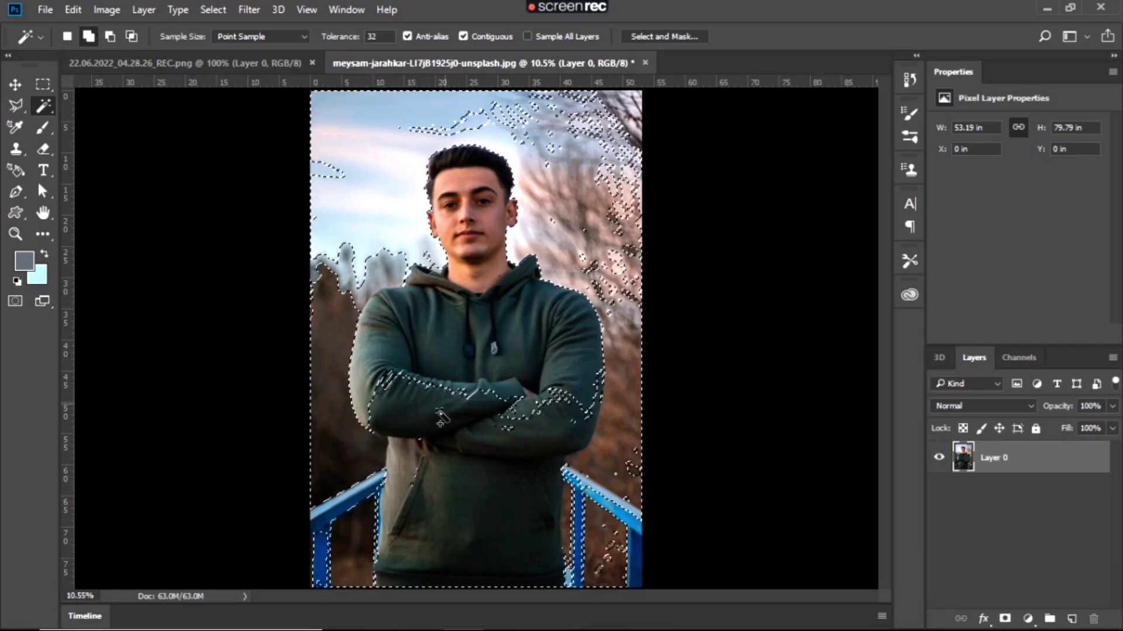
{"action": "left_click", "coordinate": [439, 419], "text": "shift"}
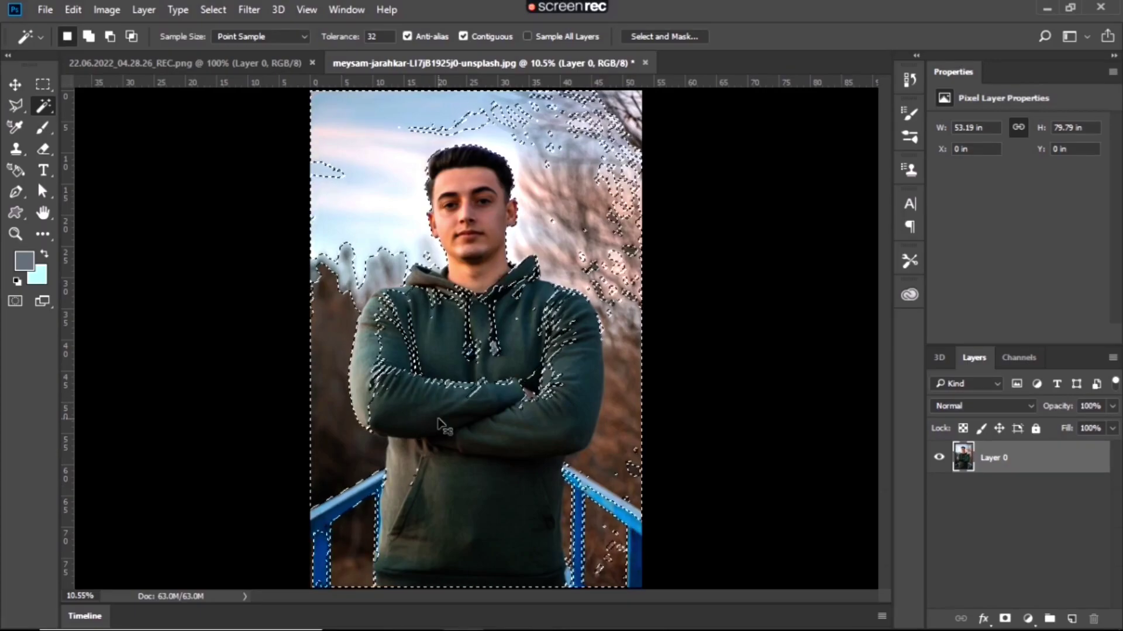
- Remove stray selections on the hoodie and crossed arms, and add the dark left background
{"action": "left_click", "coordinate": [441, 425], "text": "shift"}
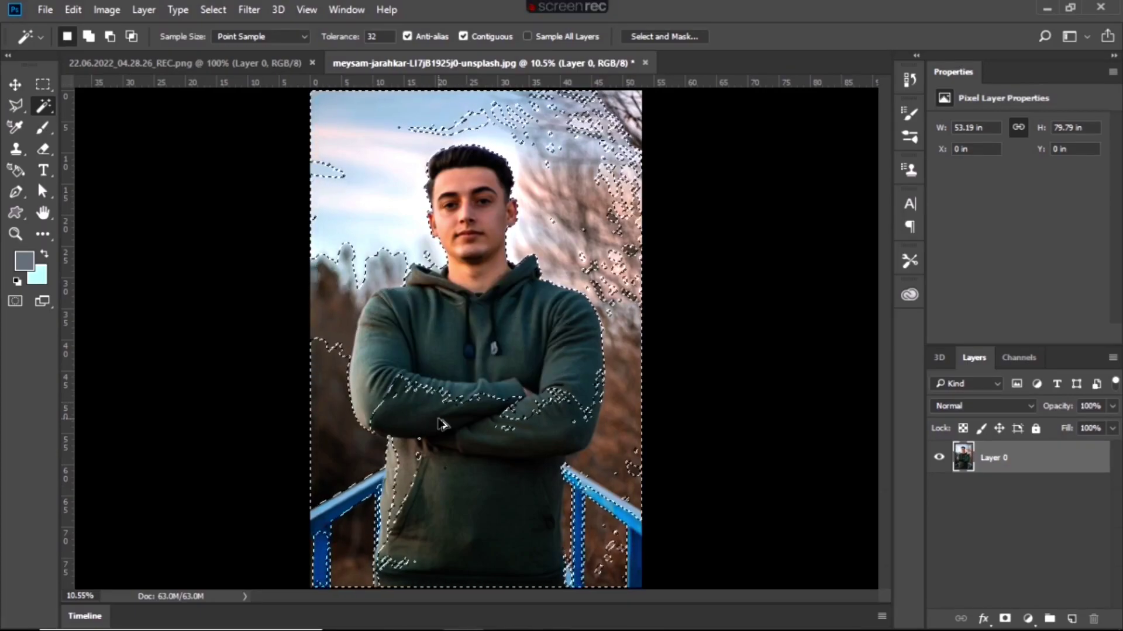
{"action": "left_click", "coordinate": [442, 425], "text": "shift"}
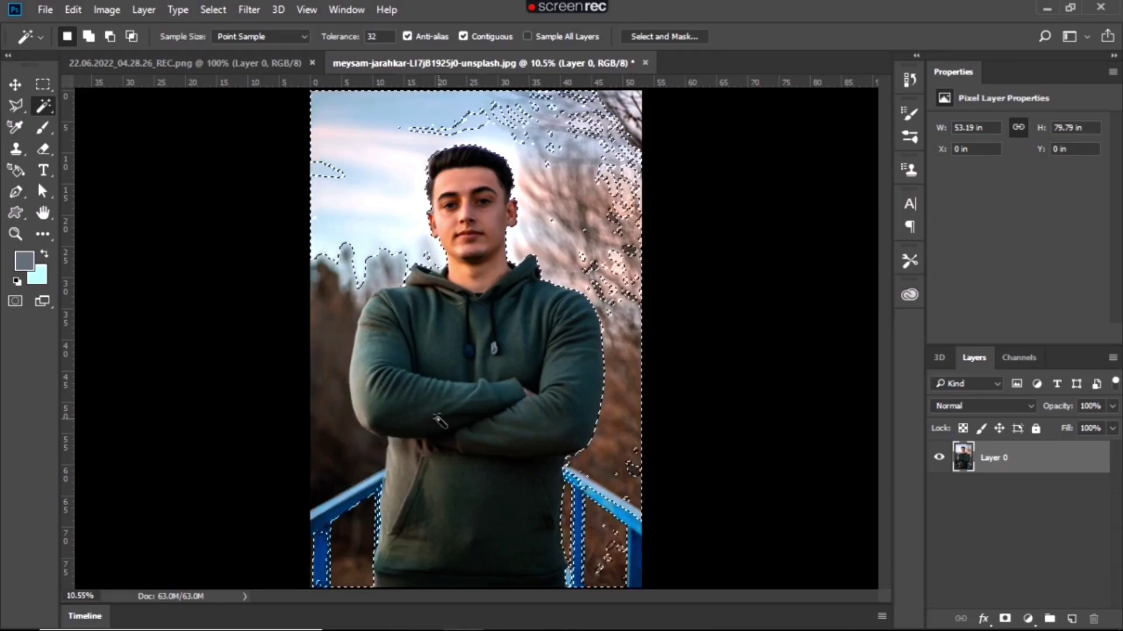
{"action": "left_click", "coordinate": [330, 455], "text": "shift"}
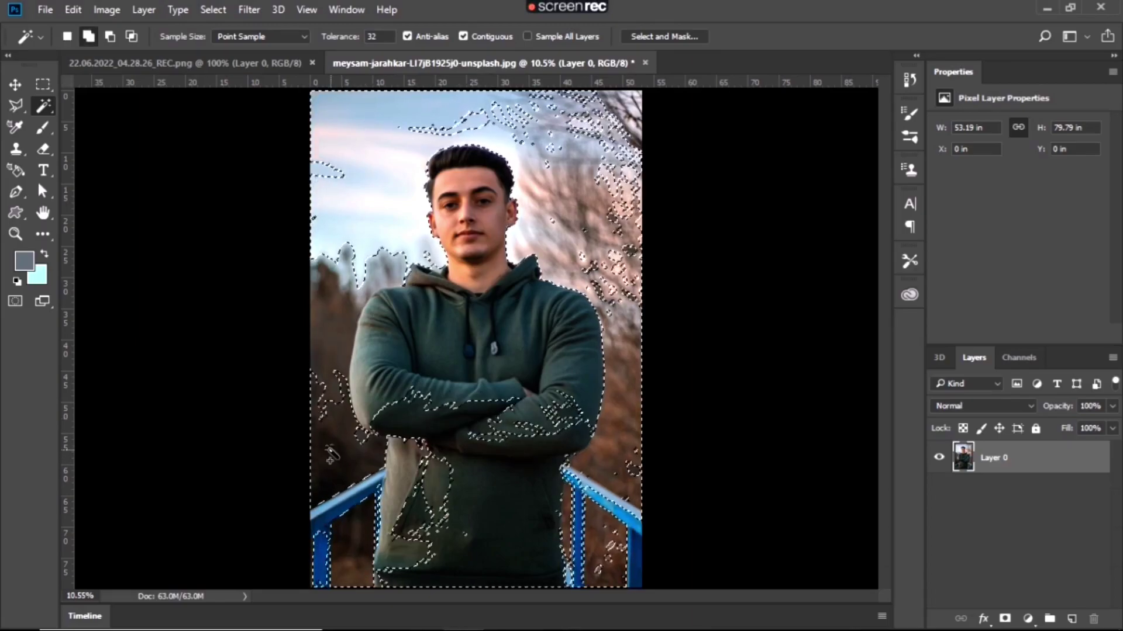
{"action": "left_click", "coordinate": [331, 455], "text": "shift"}
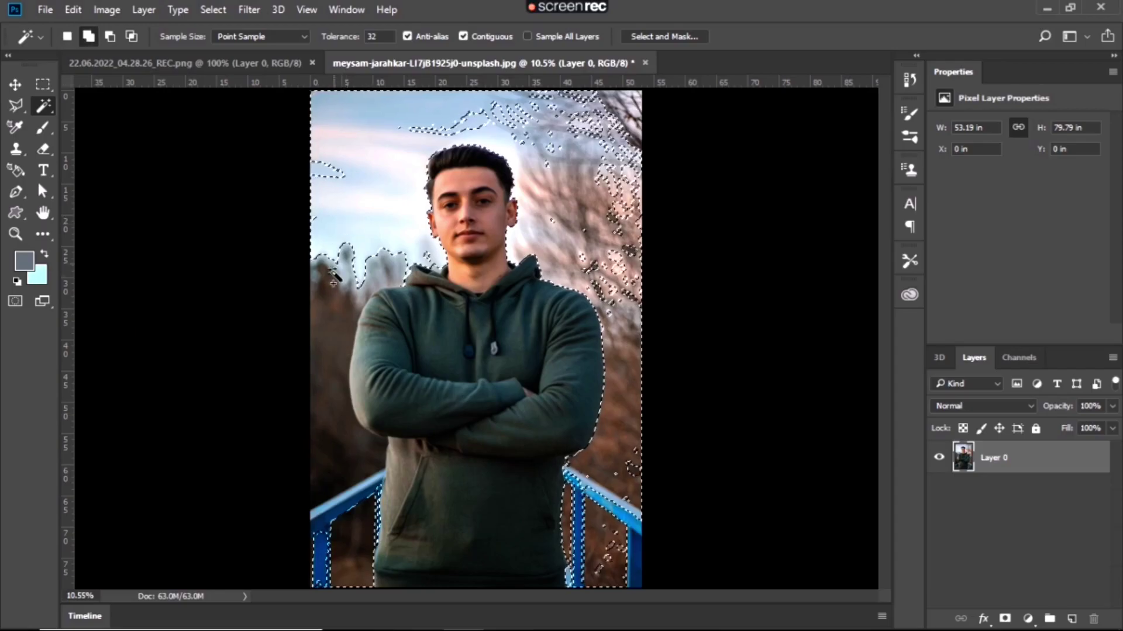
{"action": "left_click", "coordinate": [333, 416], "text": "shift"}
{"action": "type", "text": "10"}
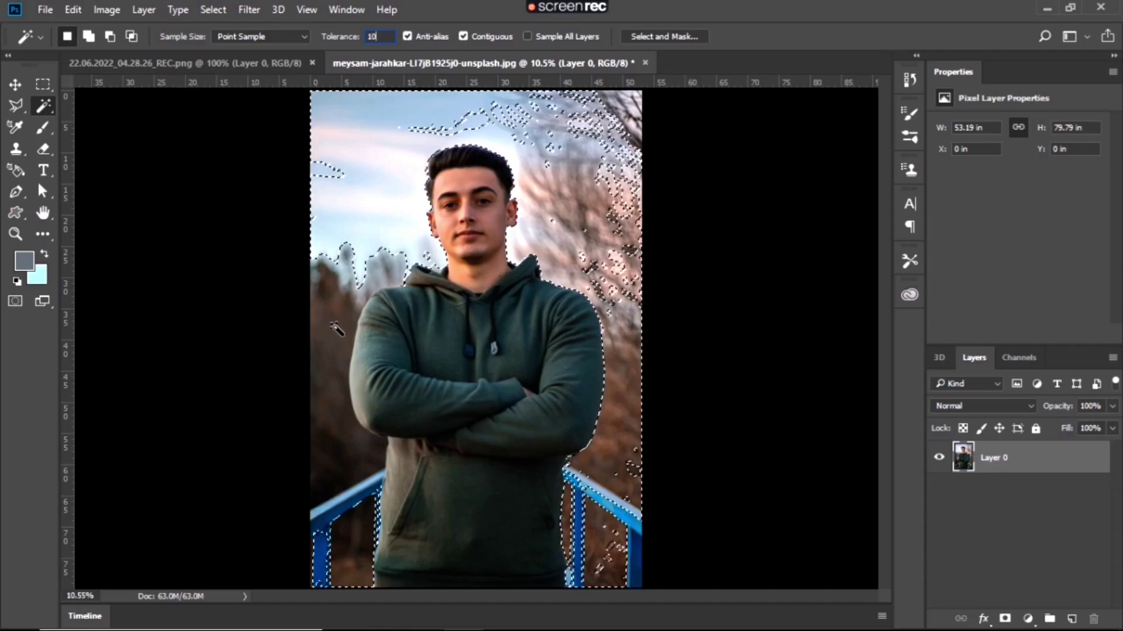
- Build a new Tolerance 10 selection of the left background, railing gaps, right side and sky
{"action": "left_click", "coordinate": [338, 332]}
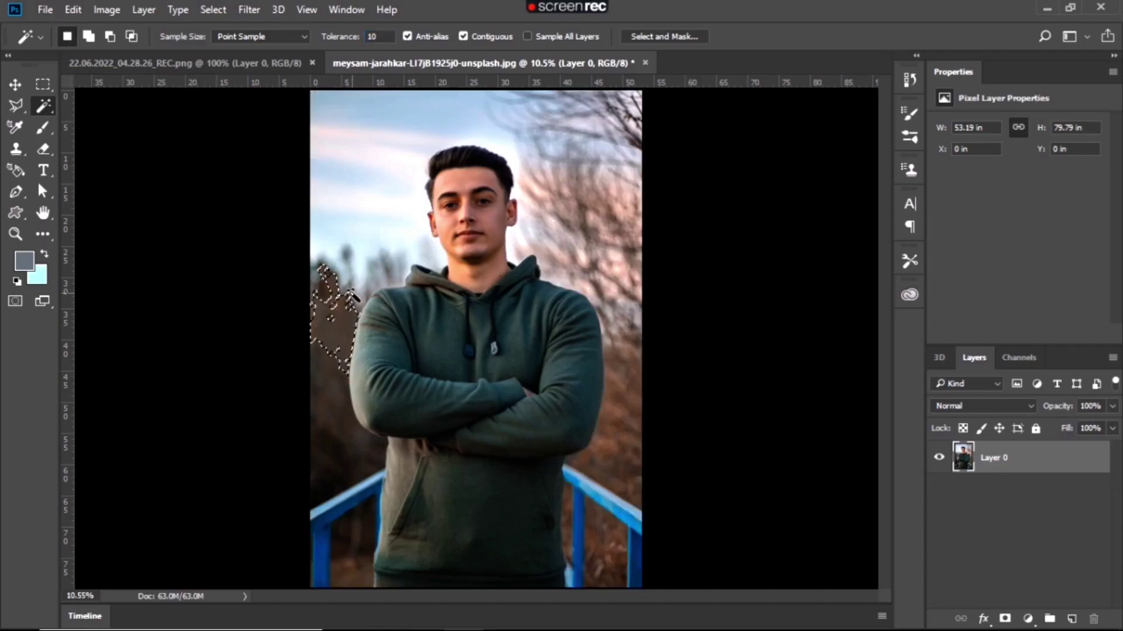
{"action": "left_click", "coordinate": [324, 386], "text": "shift"}
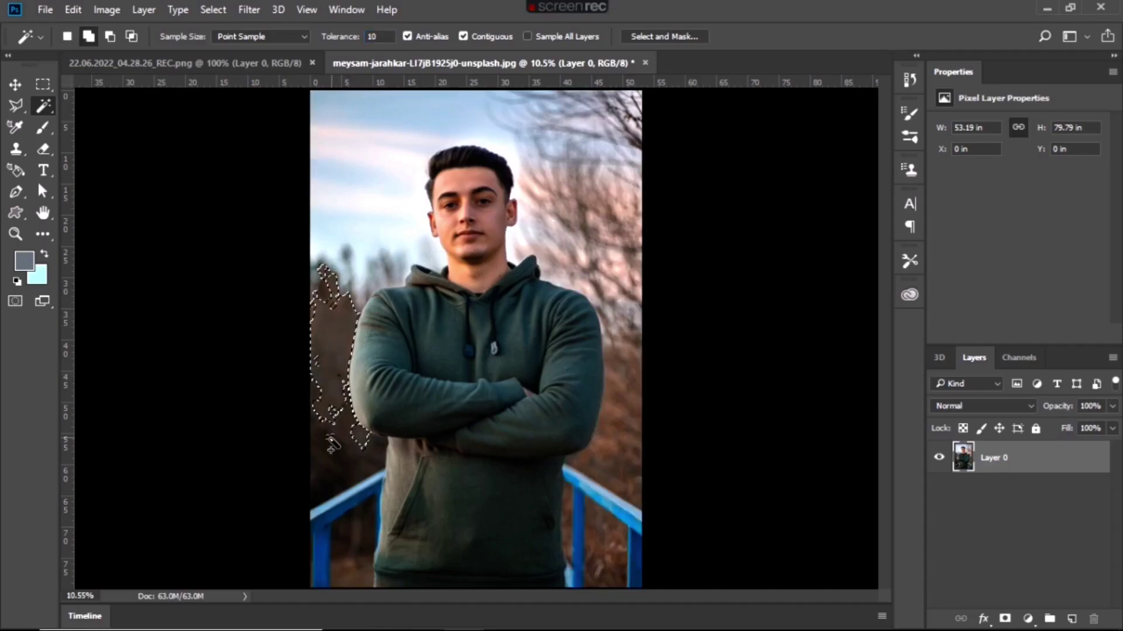
{"action": "left_click", "coordinate": [350, 444], "text": "shift"}
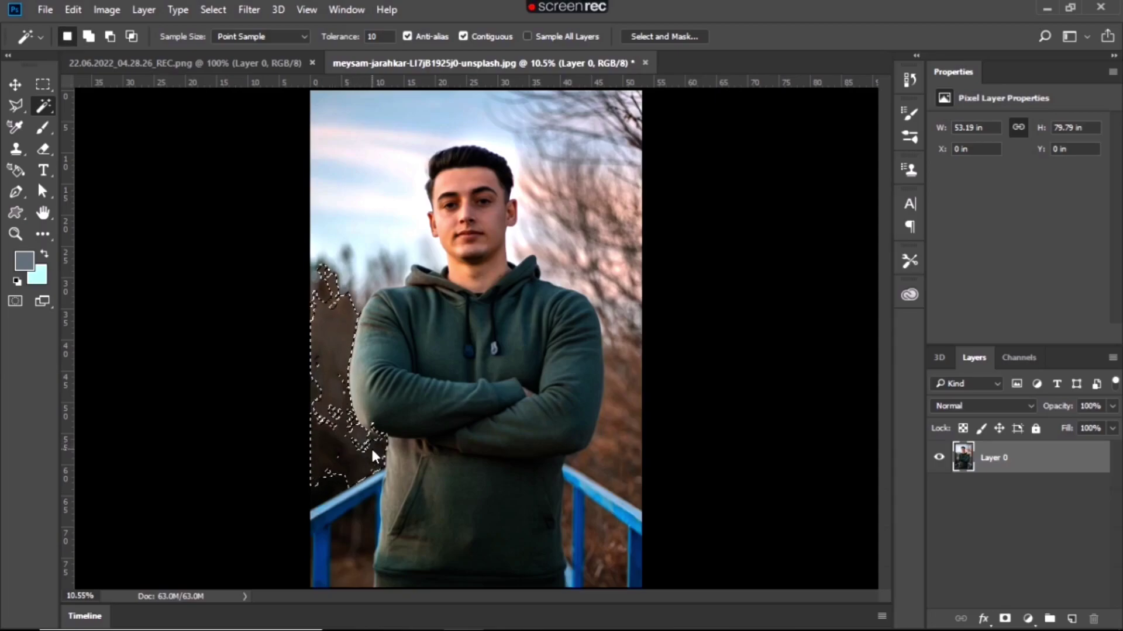
{"action": "left_click", "coordinate": [357, 447], "text": "shift"}
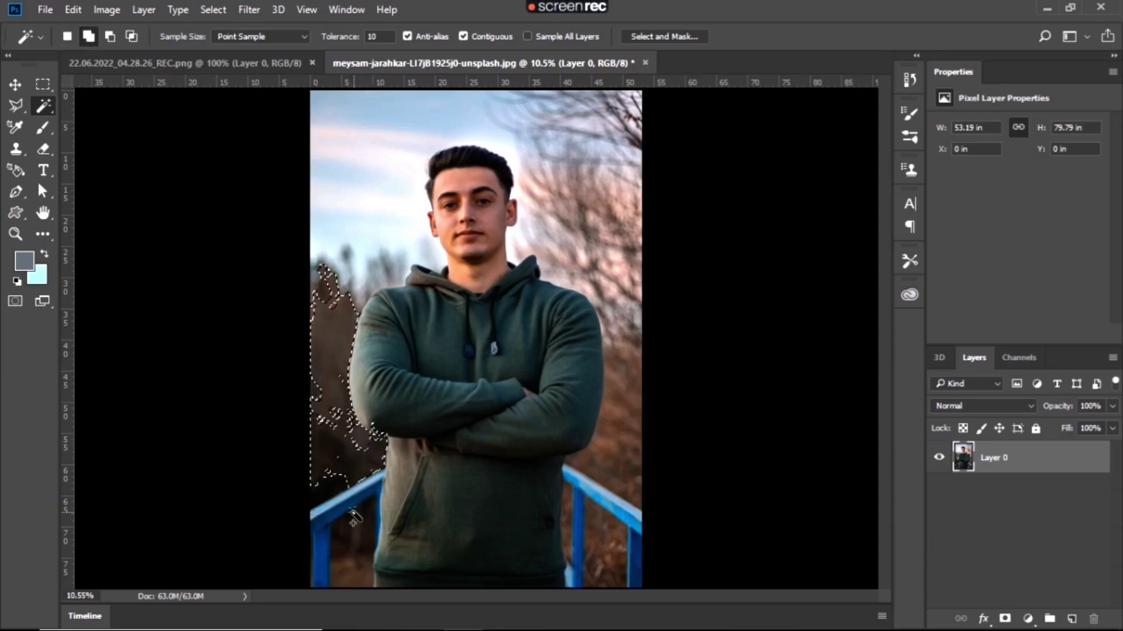
{"action": "left_click", "coordinate": [341, 503], "text": "shift"}
{"action": "left_click", "coordinate": [374, 523], "text": "shift"}
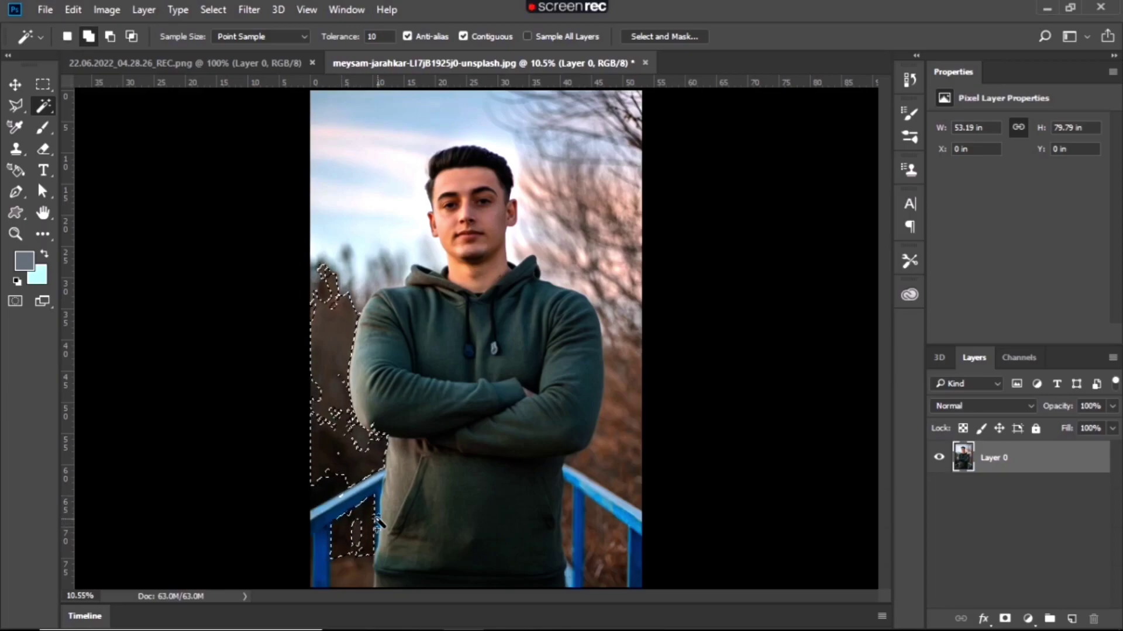
{"action": "left_click", "coordinate": [377, 486], "text": "shift"}
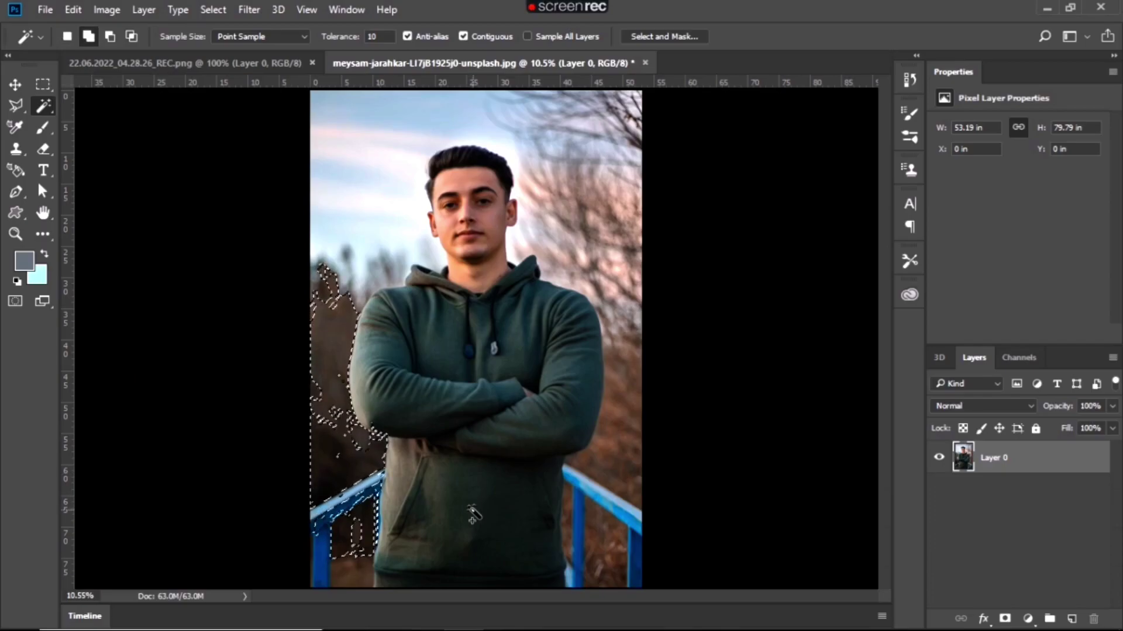
{"action": "left_click", "coordinate": [637, 430], "text": "shift"}
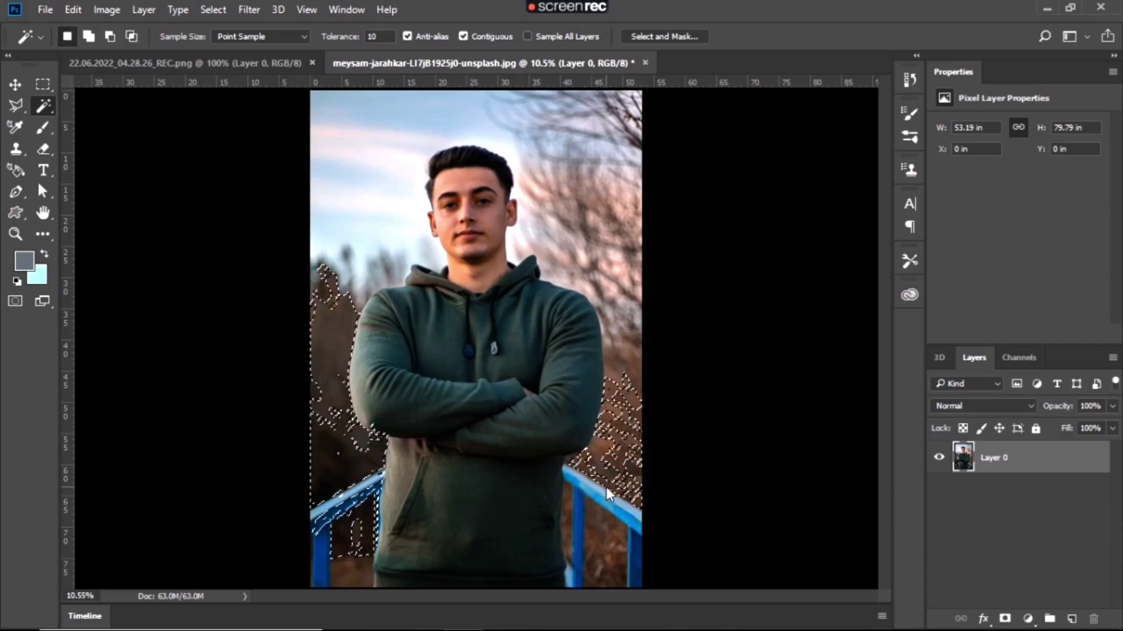
{"action": "left_click", "coordinate": [573, 513], "text": "shift"}
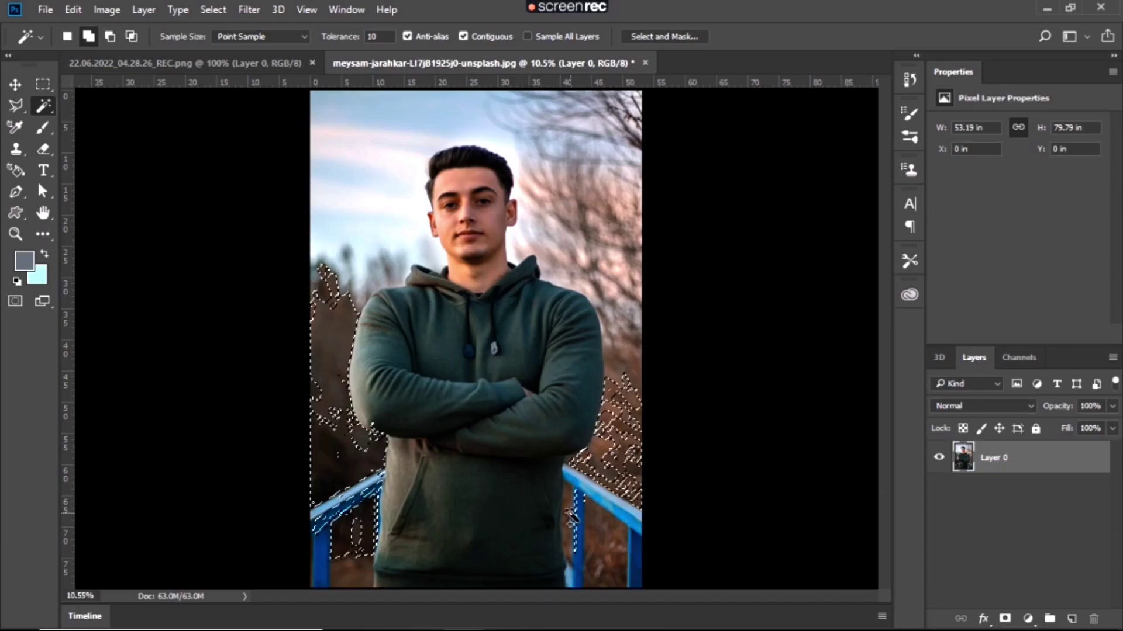
{"action": "left_click", "coordinate": [568, 514], "text": "shift"}
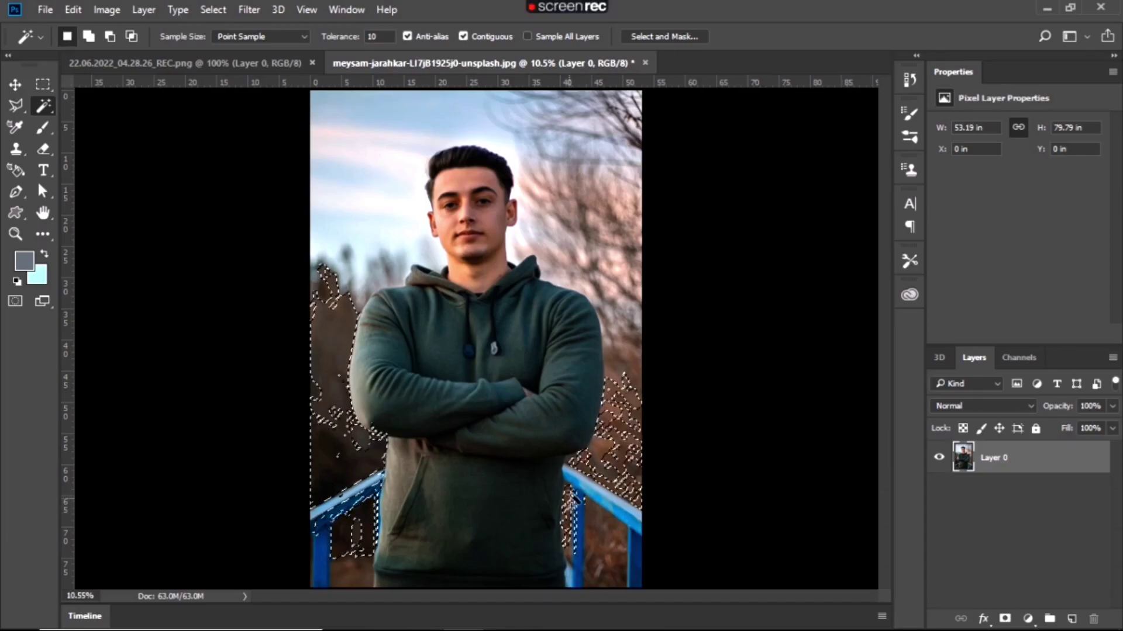
{"action": "left_click", "coordinate": [376, 198], "text": "shift"}
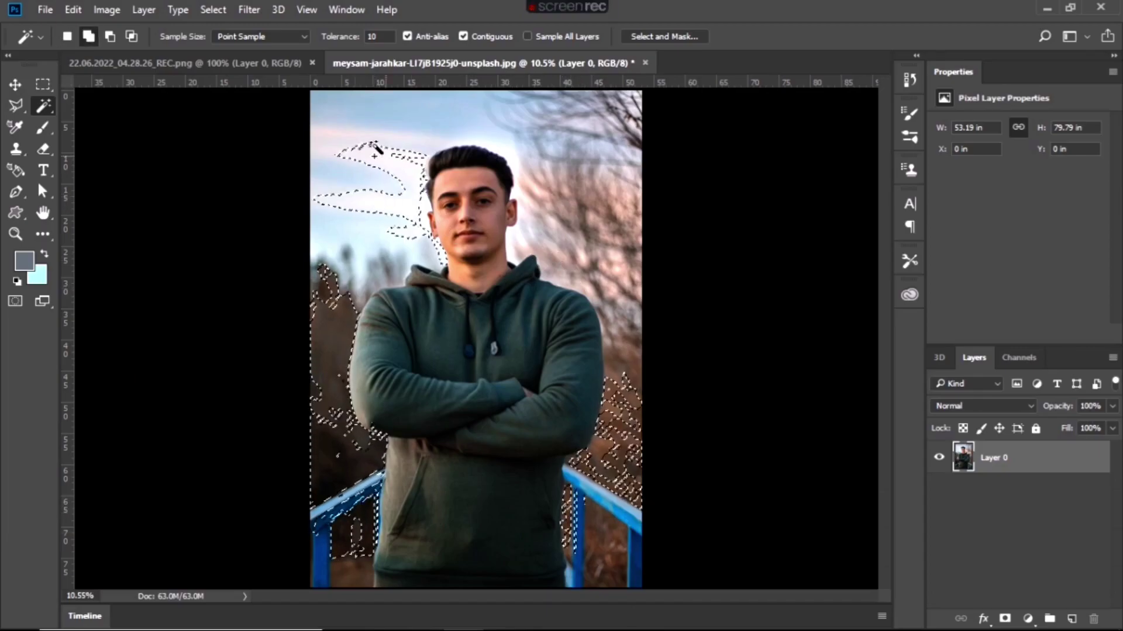
- Delete the selected background as a trial, undo the deletion, and clear the selection
{"action": "key", "text": "Delete"}
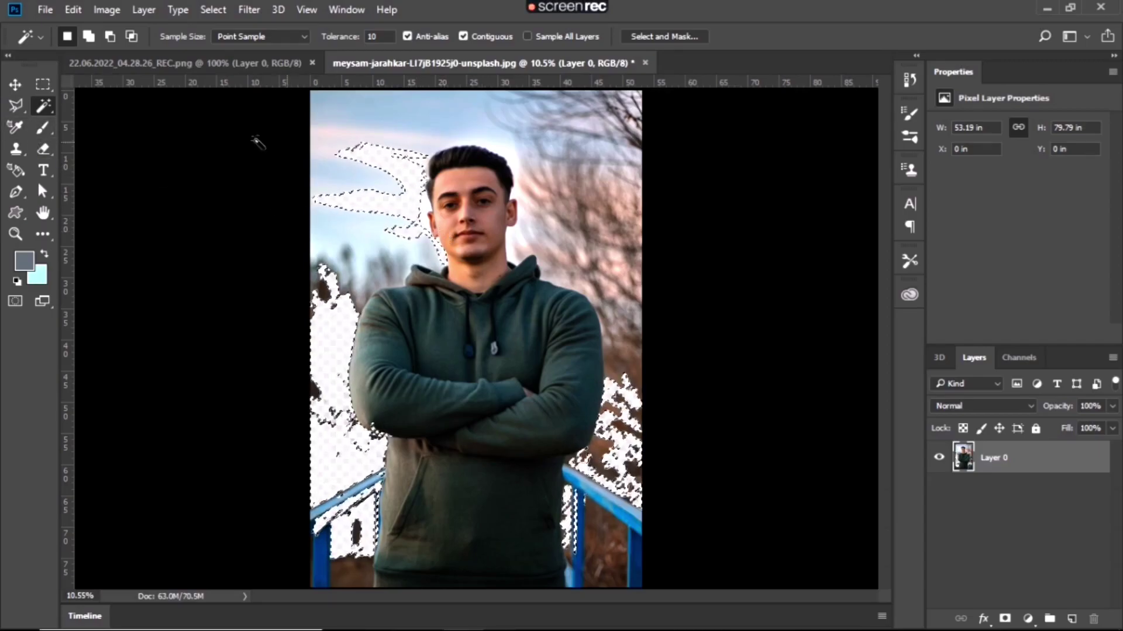
{"action": "key", "text": "ctrl+z"}
{"action": "key", "text": "ctrl+z"}
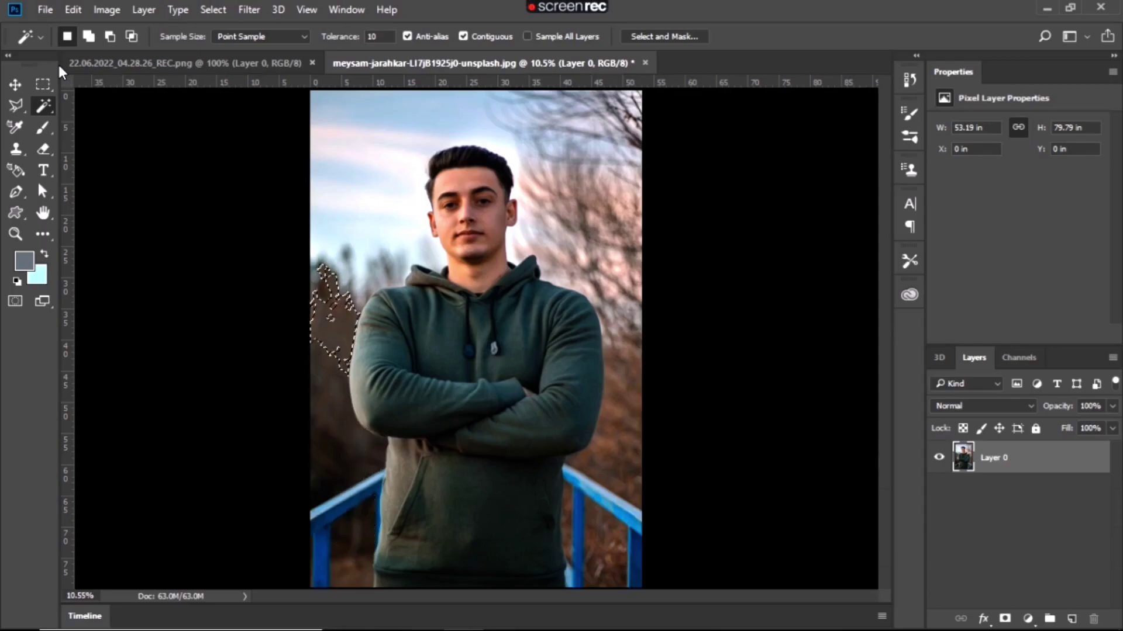
{"action": "key", "text": "ctrl+shift+z"}
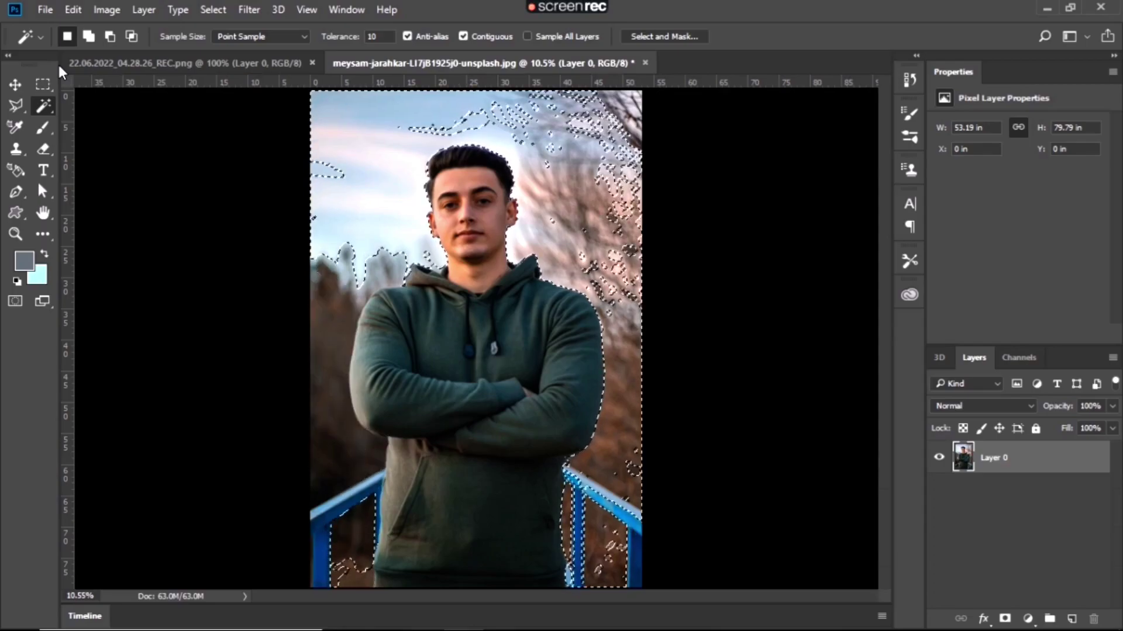
{"action": "right_click", "coordinate": [44, 105]}
{"action": "key", "text": "ctrl+d"}
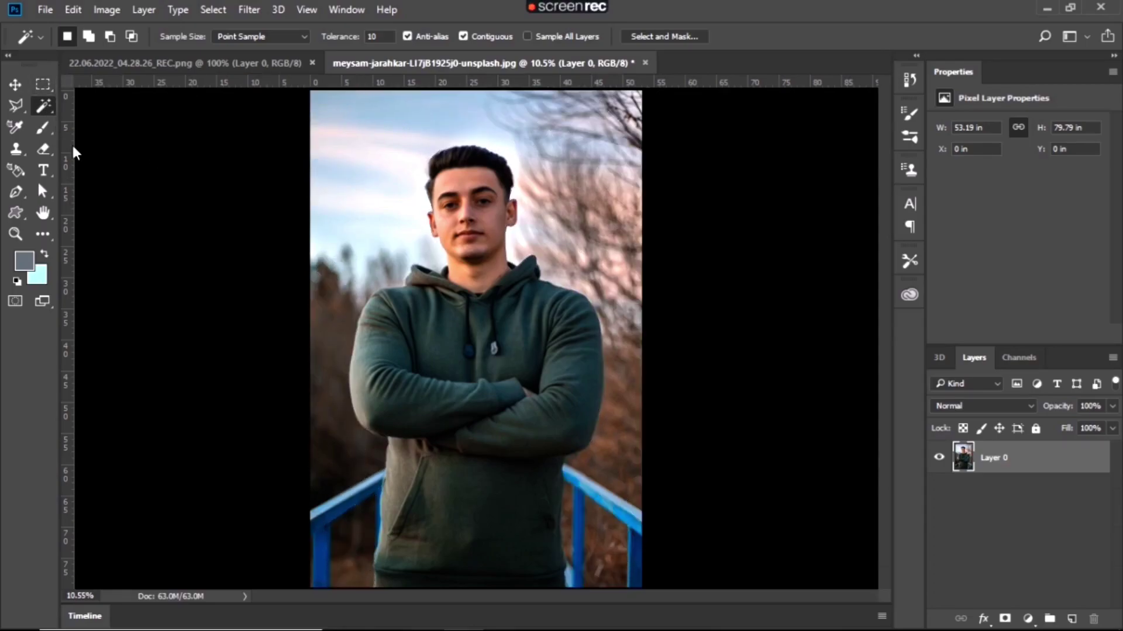
{"action": "right_click", "coordinate": [45, 107]}
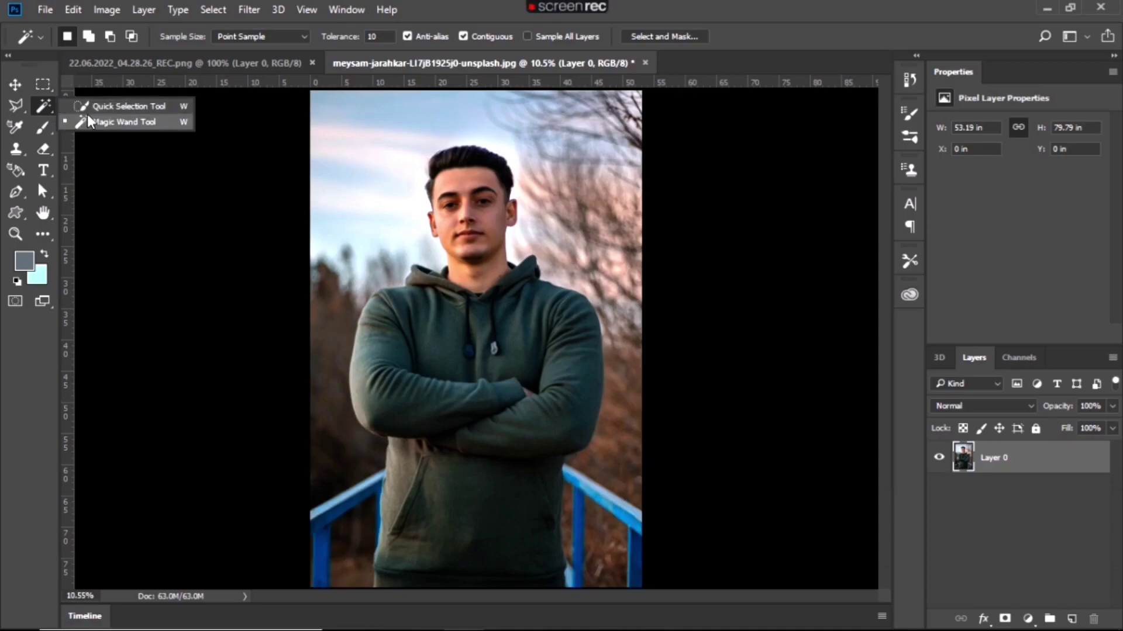
- Paint the sky and both blue railings into a selection with an enlarged Quick Selection brush
{"action": "left_click", "coordinate": [88, 117]}
{"action": "right_click", "coordinate": [47, 111]}
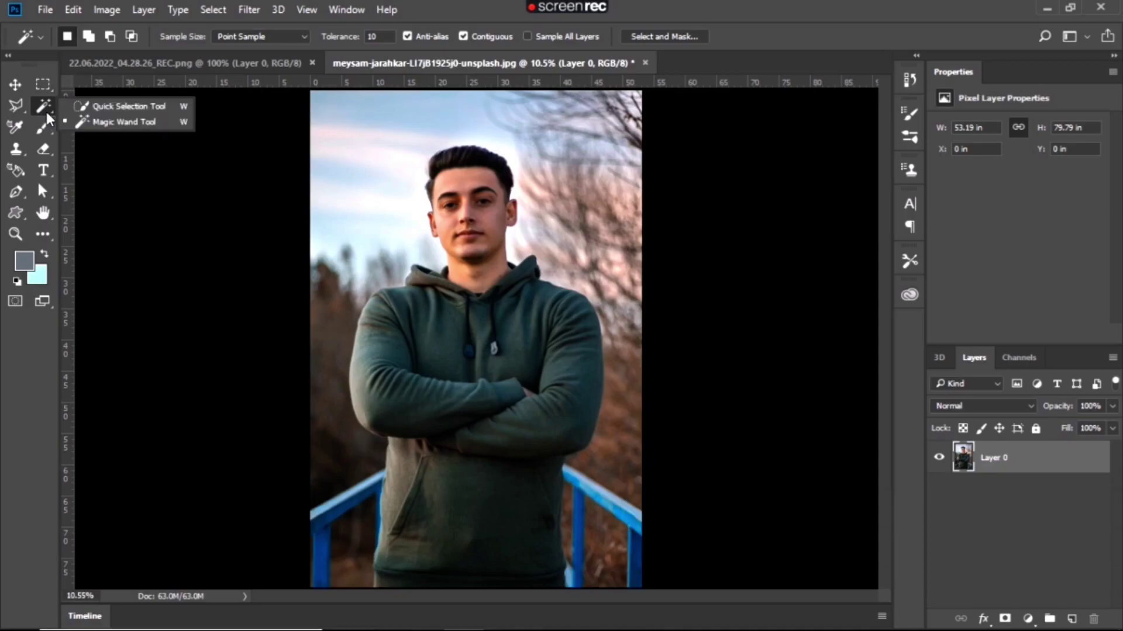
{"action": "left_click", "coordinate": [87, 106]}
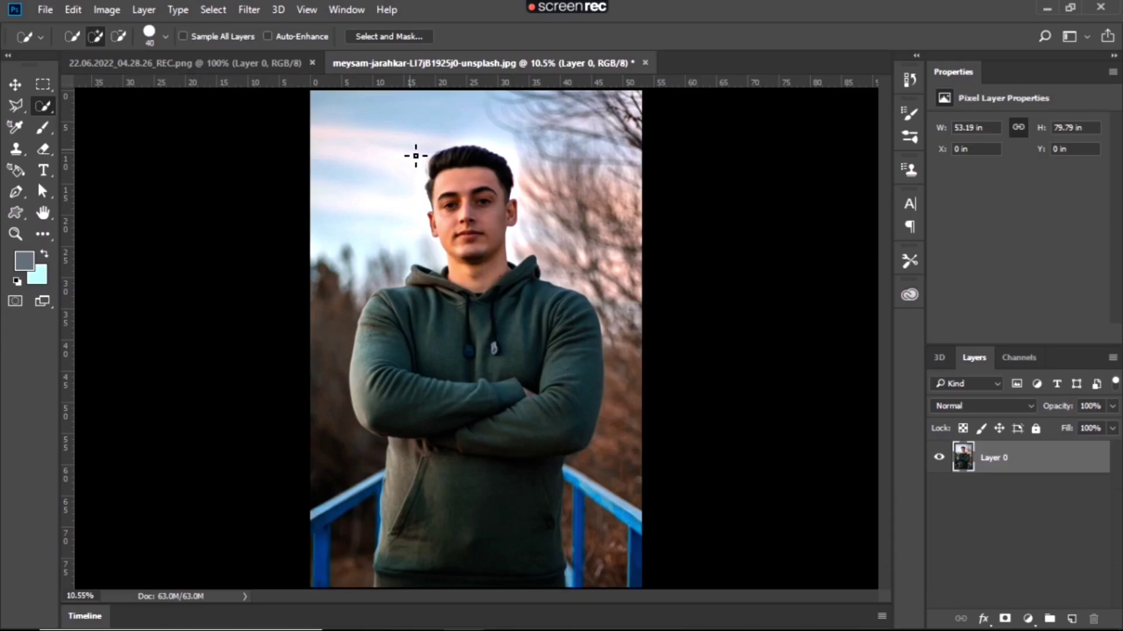
{"action": "key", "text": "bracketright"}
{"action": "key", "text": "bracketright"}
{"action": "key", "text": "bracketright"}
{"action": "key", "text": "bracketright"}
{"action": "key", "text": "bracketright"}
{"action": "key", "text": "bracketright"}
{"action": "key", "text": "bracketright"}
{"action": "mouse_move", "coordinate": [368, 146]}
{"action": "left_mouse_down"}
{"action": "mouse_move", "coordinate": [338, 189]}
{"action": "mouse_move", "coordinate": [318, 300]}
{"action": "mouse_move", "coordinate": [337, 555]}
{"action": "left_mouse_up"}
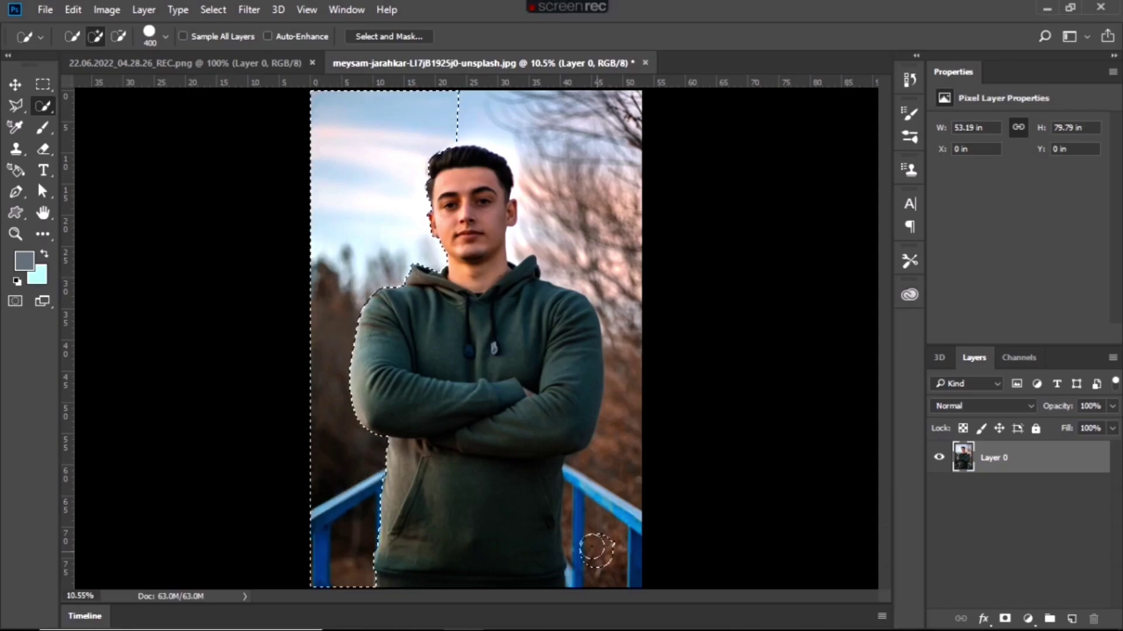
{"action": "mouse_move", "coordinate": [596, 517]}
{"action": "left_mouse_down"}
{"action": "mouse_move", "coordinate": [582, 535]}
{"action": "mouse_move", "coordinate": [573, 522]}
{"action": "left_mouse_up"}
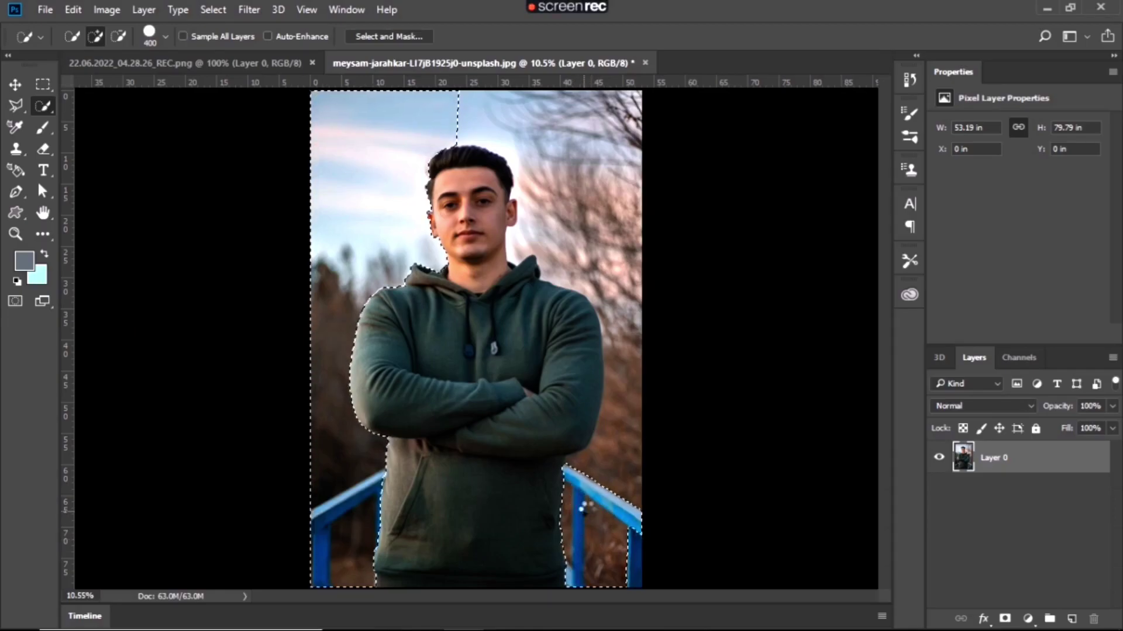
{"action": "left_click_drag", "start_coordinate": [604, 462], "coordinate": [631, 338]}
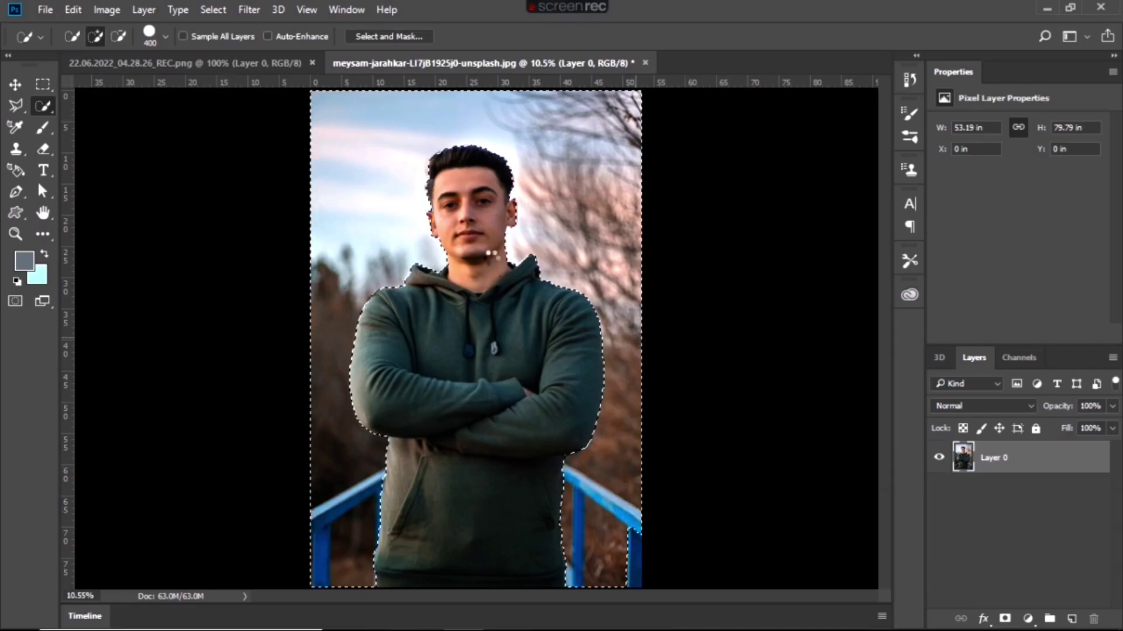
- Delete the selected background and zoom in to inspect the cut-out edges
{"action": "key", "text": "Delete"}
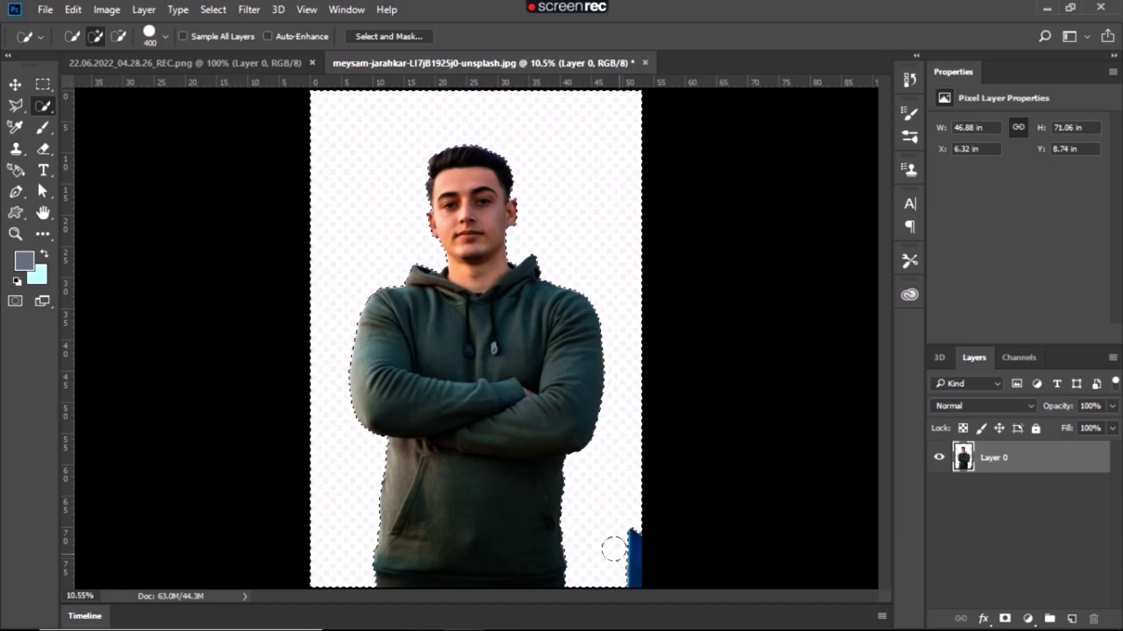
{"action": "left_click", "coordinate": [634, 550]}
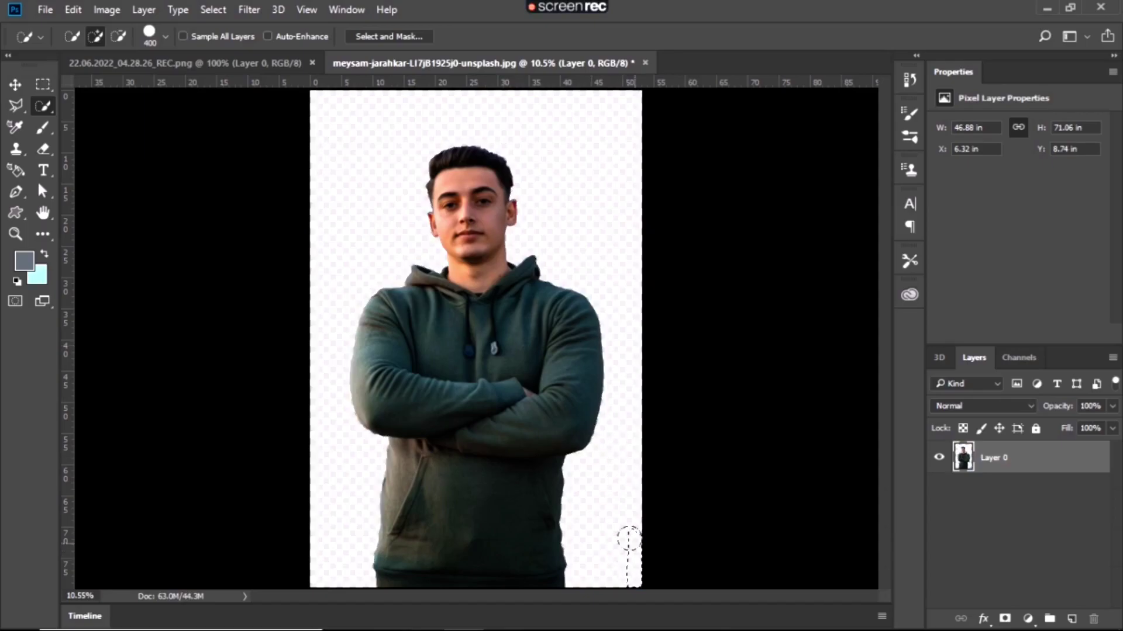
{"action": "left_click", "coordinate": [15, 85]}
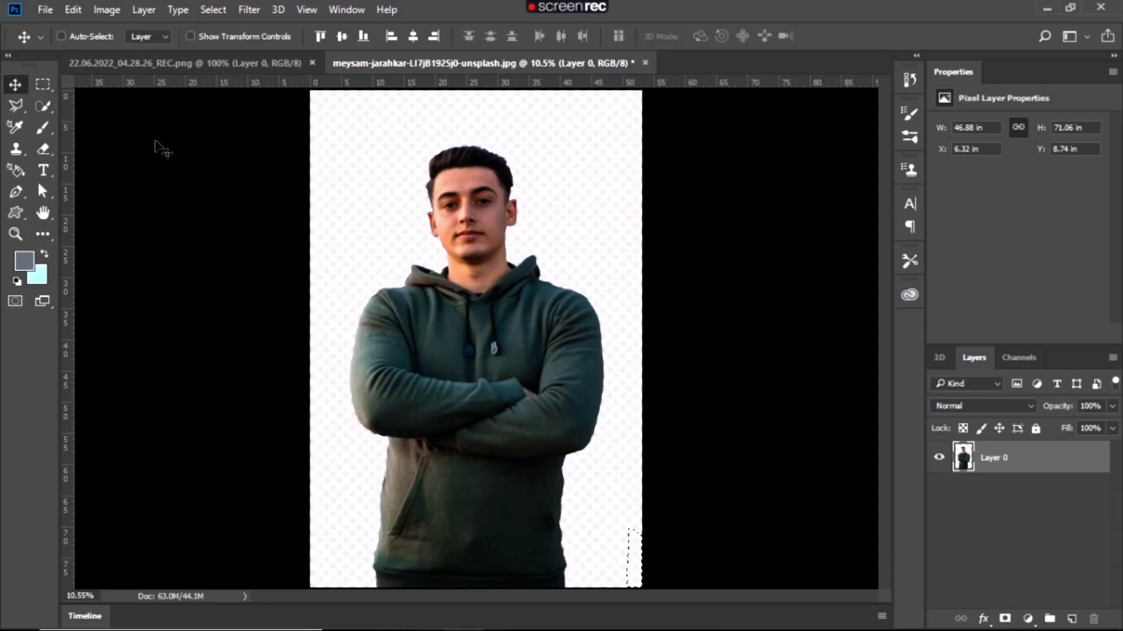
{"action": "key", "text": "ctrl+plus"}
{"action": "key", "text": "ctrl+plus"}
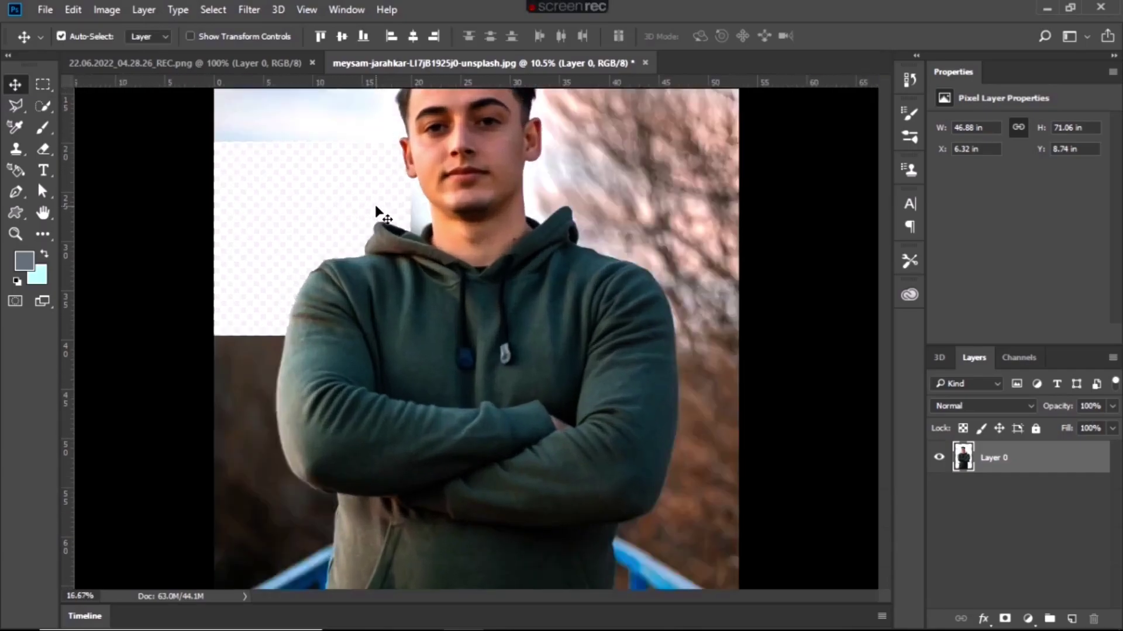
{"action": "key", "text": "ctrl+plus"}
{"action": "key", "text": "ctrl+plus"}
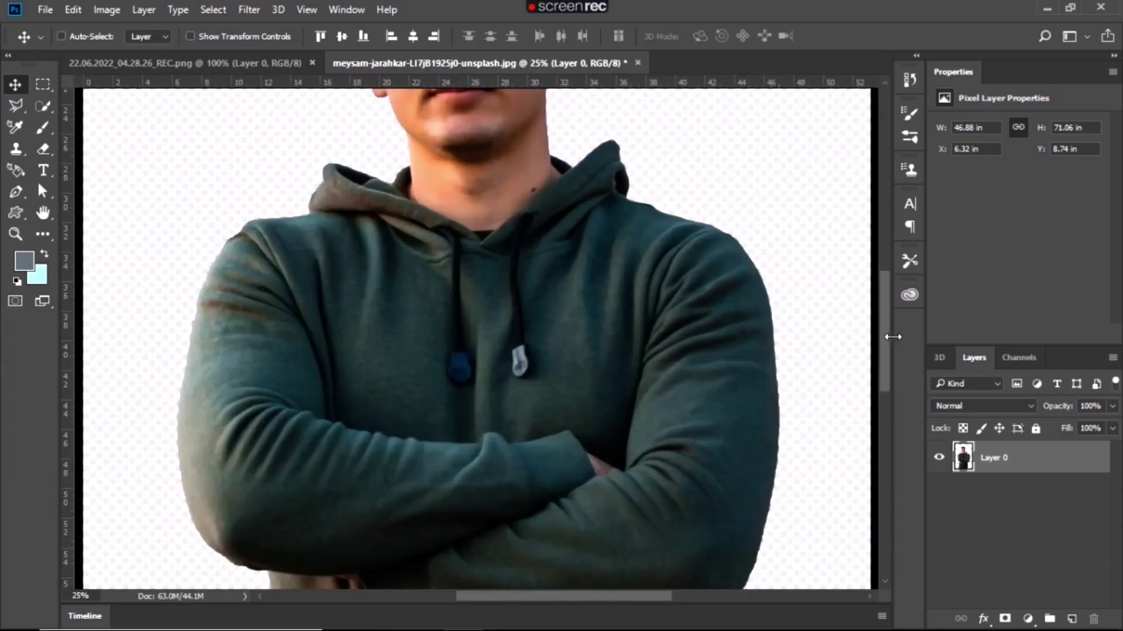
{"action": "left_click_drag", "start_coordinate": [888, 343], "coordinate": [900, 284]}
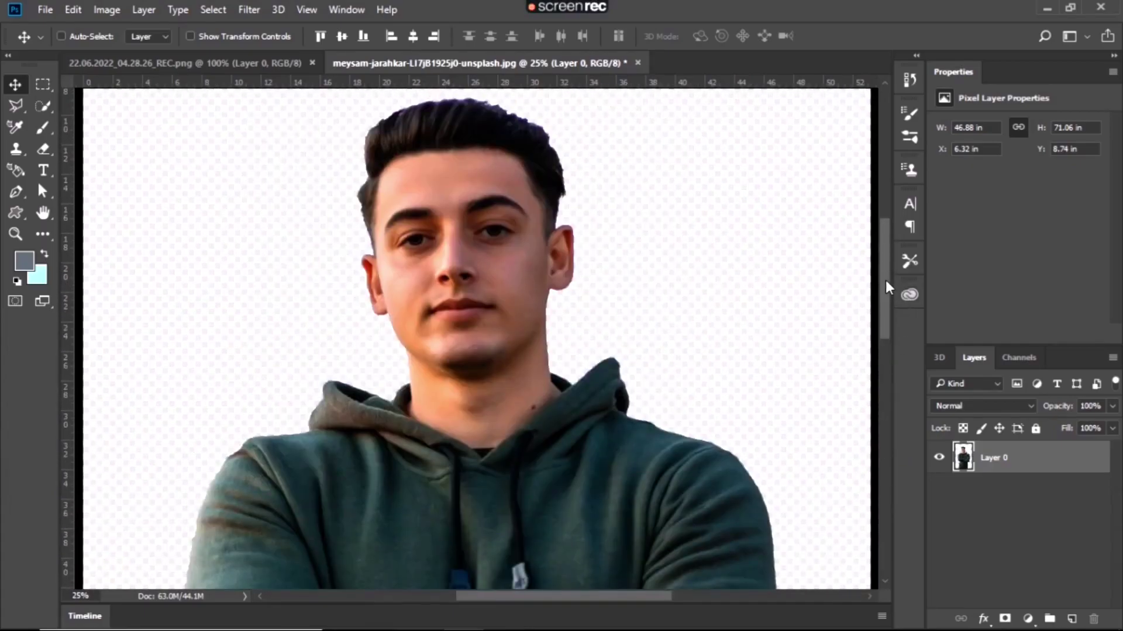
{"action": "mouse_move", "coordinate": [885, 279]}
{"action": "left_mouse_down"}
{"action": "mouse_move", "coordinate": [887, 219]}
{"action": "mouse_move", "coordinate": [890, 280]}
{"action": "left_mouse_up"}
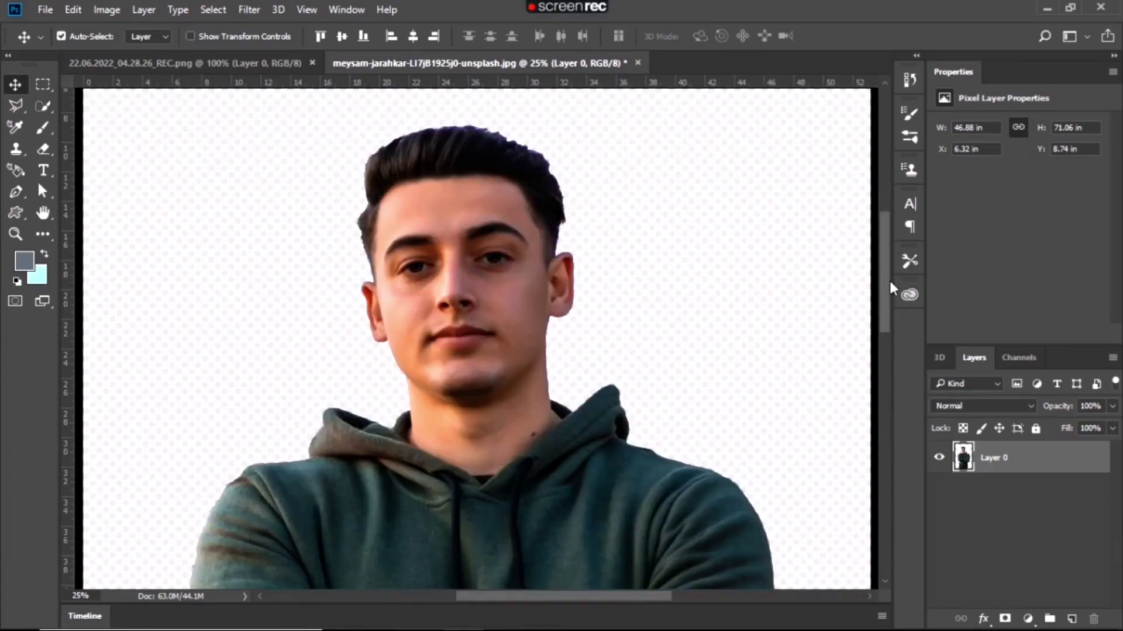
{"action": "key", "text": "ctrl+0"}
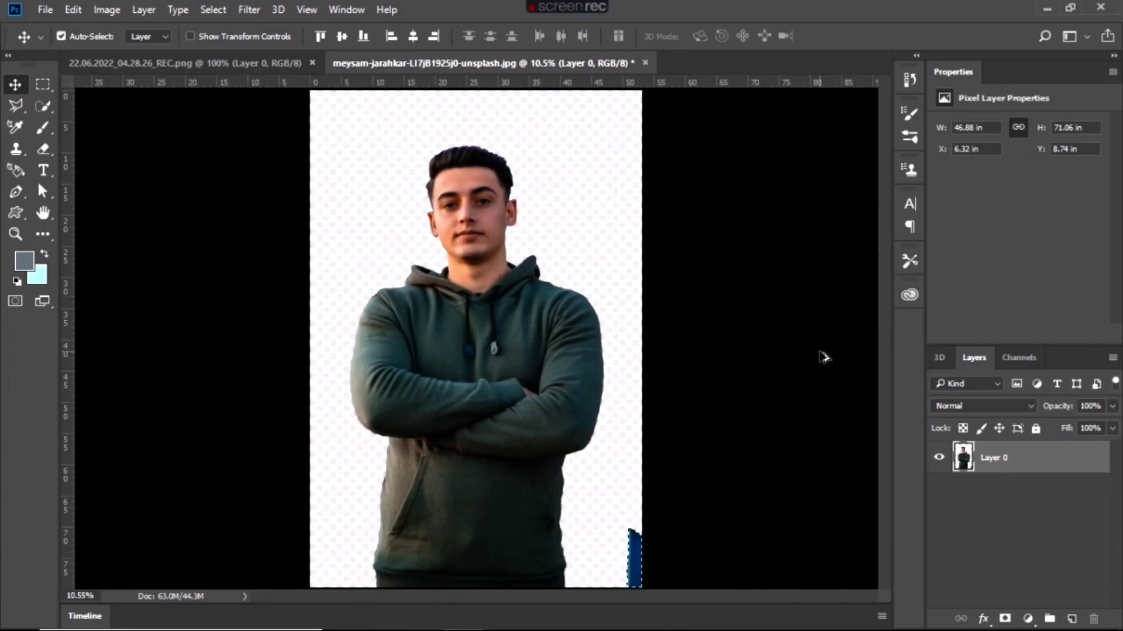
- Undo the background deletion and an accidental photo move to restore the original image
{"action": "key", "text": "ctrl+z"}
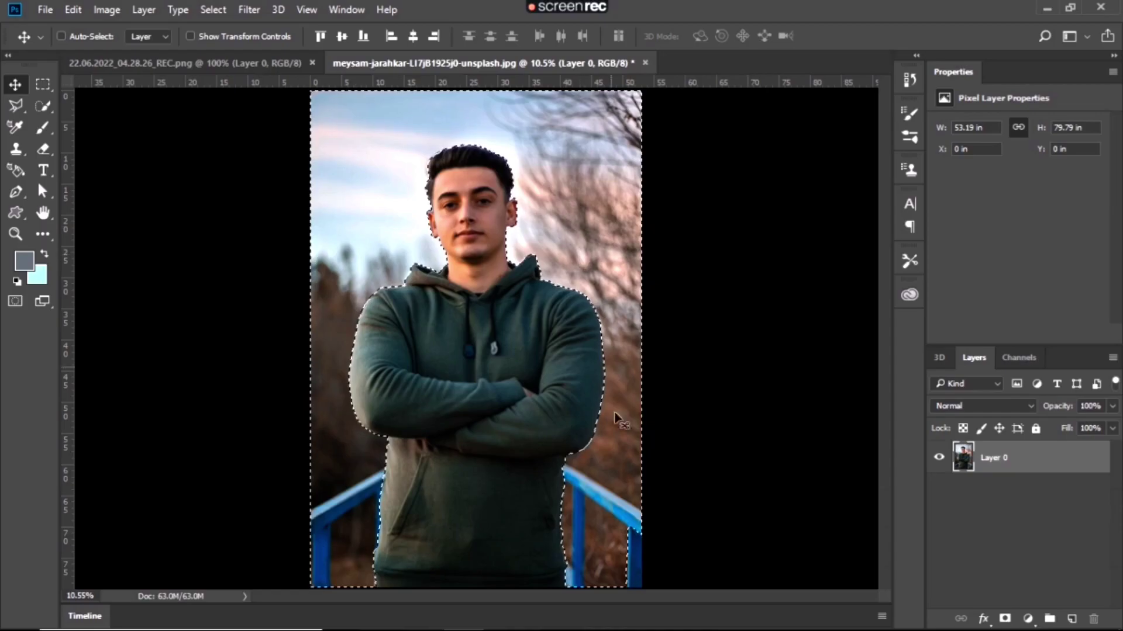
{"action": "left_click_drag", "start_coordinate": [615, 416], "coordinate": [99, 182]}
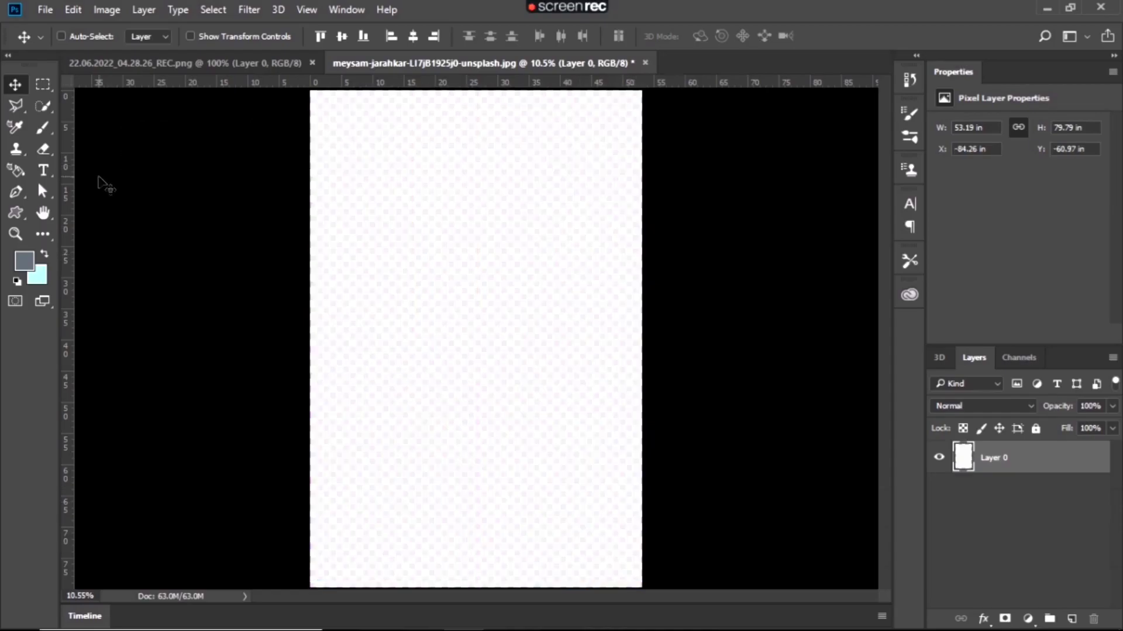
{"action": "key", "text": "ctrl+z"}
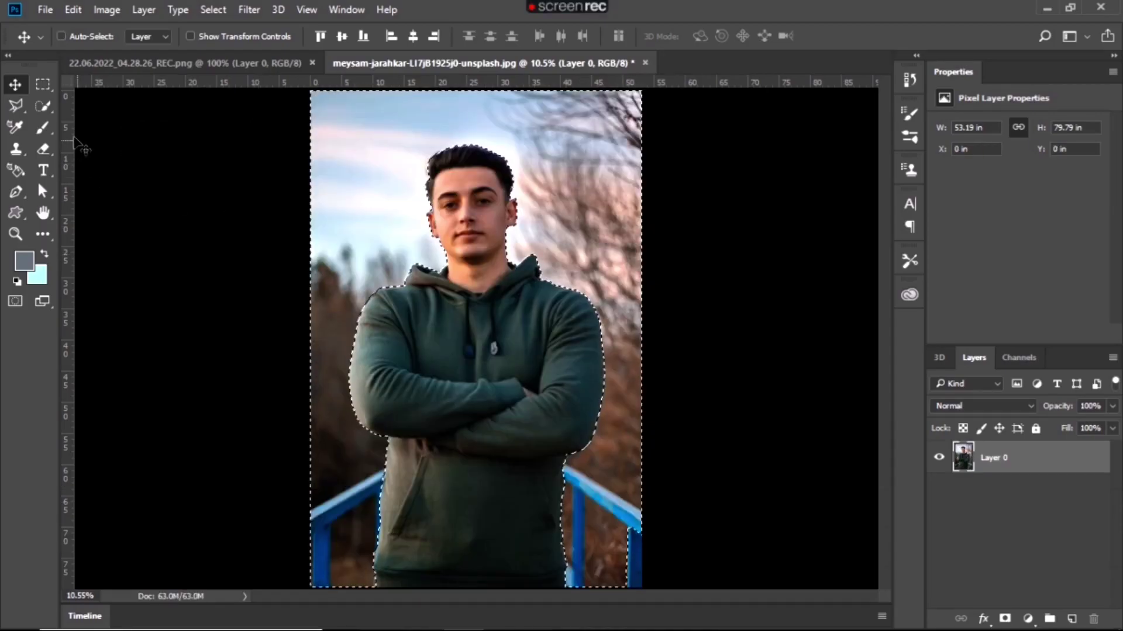
{"action": "left_click", "coordinate": [46, 105]}
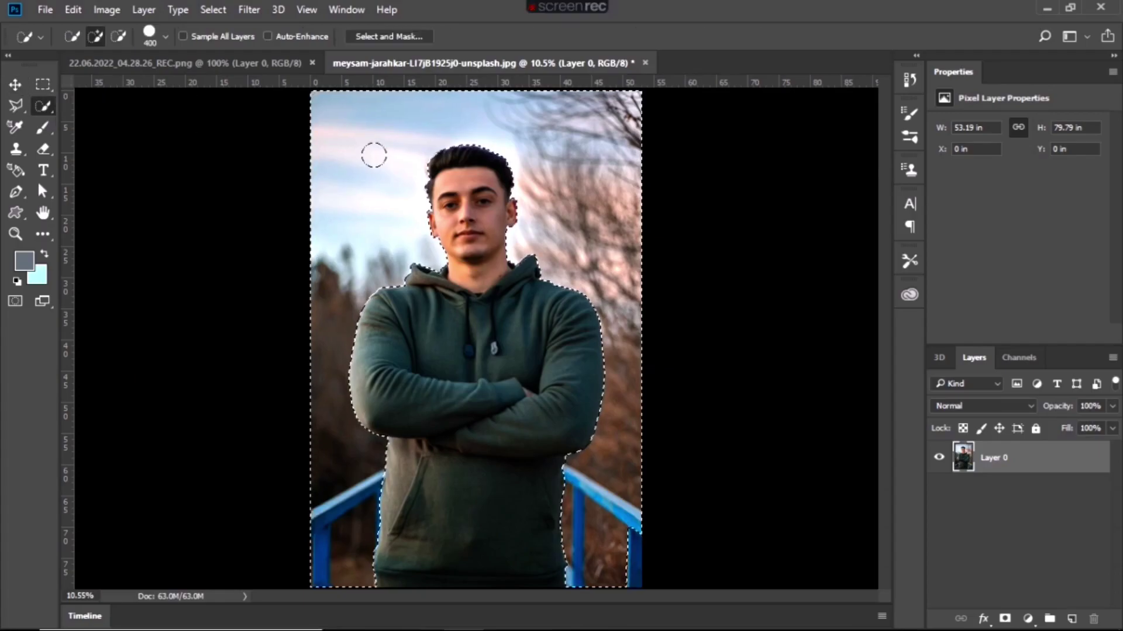
{"action": "right_click", "coordinate": [41, 106]}
{"action": "left_click", "coordinate": [85, 122]}
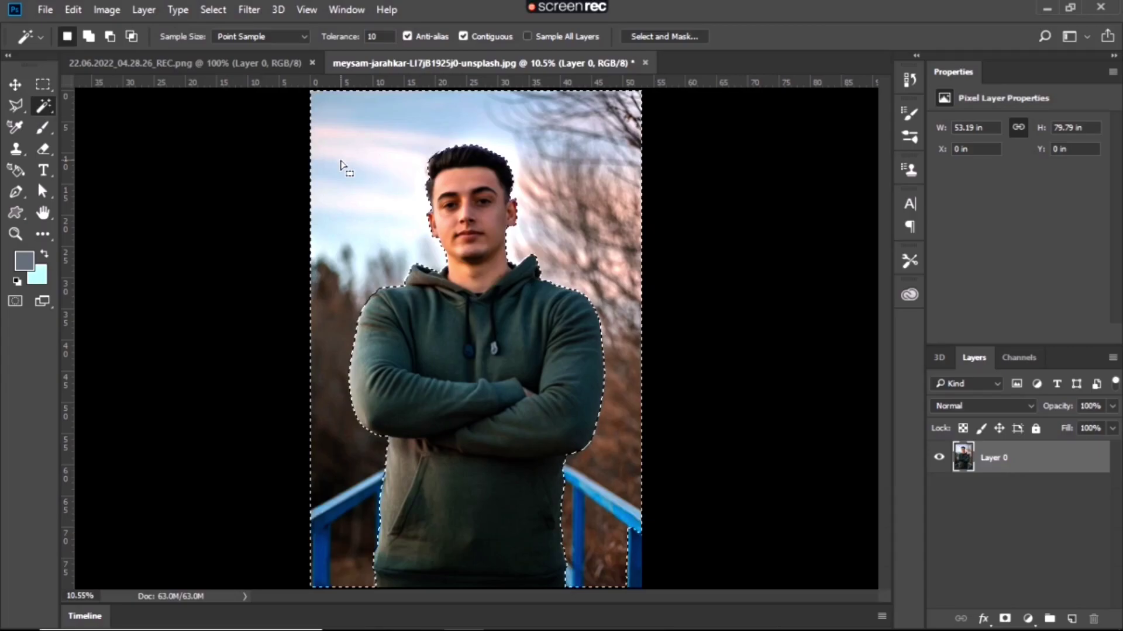
{"action": "left_click", "coordinate": [19, 102]}
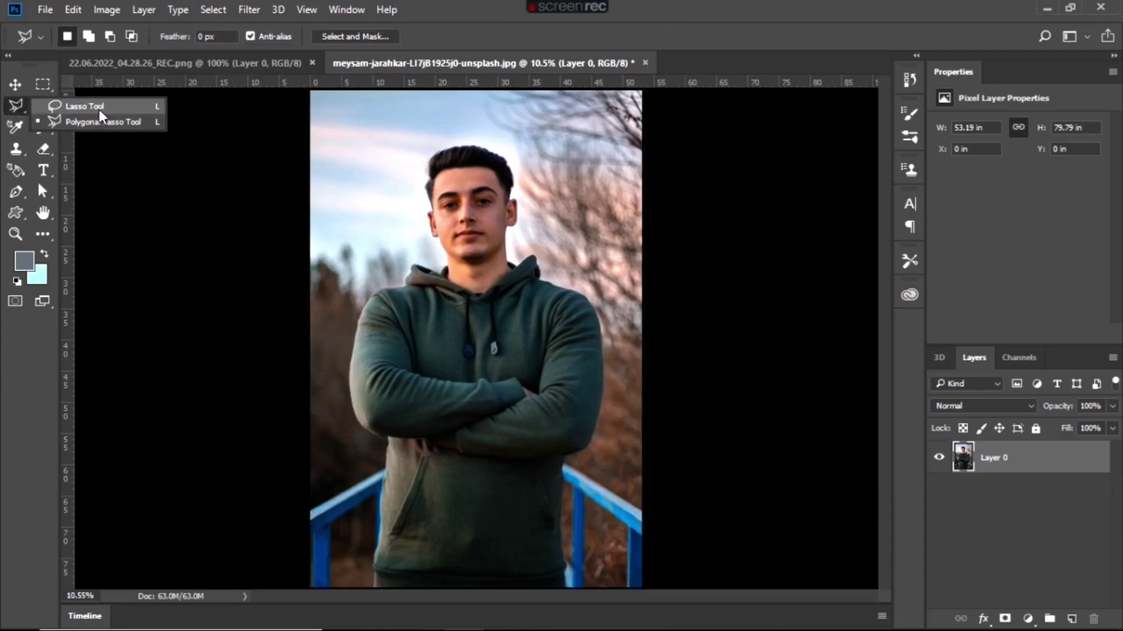
{"action": "left_click", "coordinate": [107, 150]}
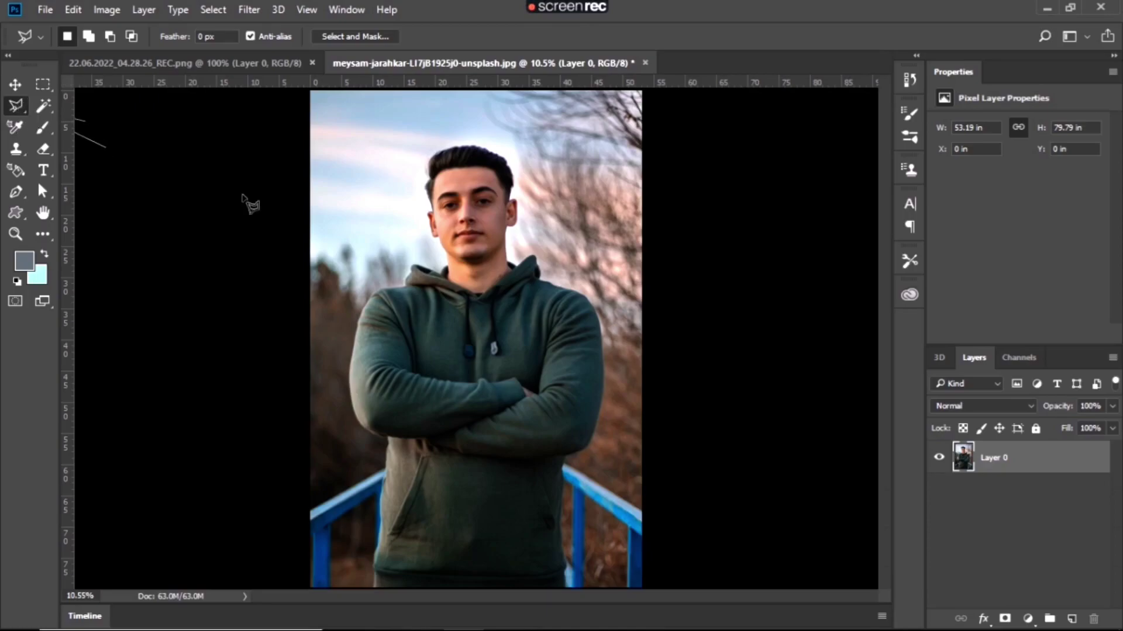
{"action": "key", "text": "Escape"}
{"action": "left_click", "coordinate": [423, 191]}
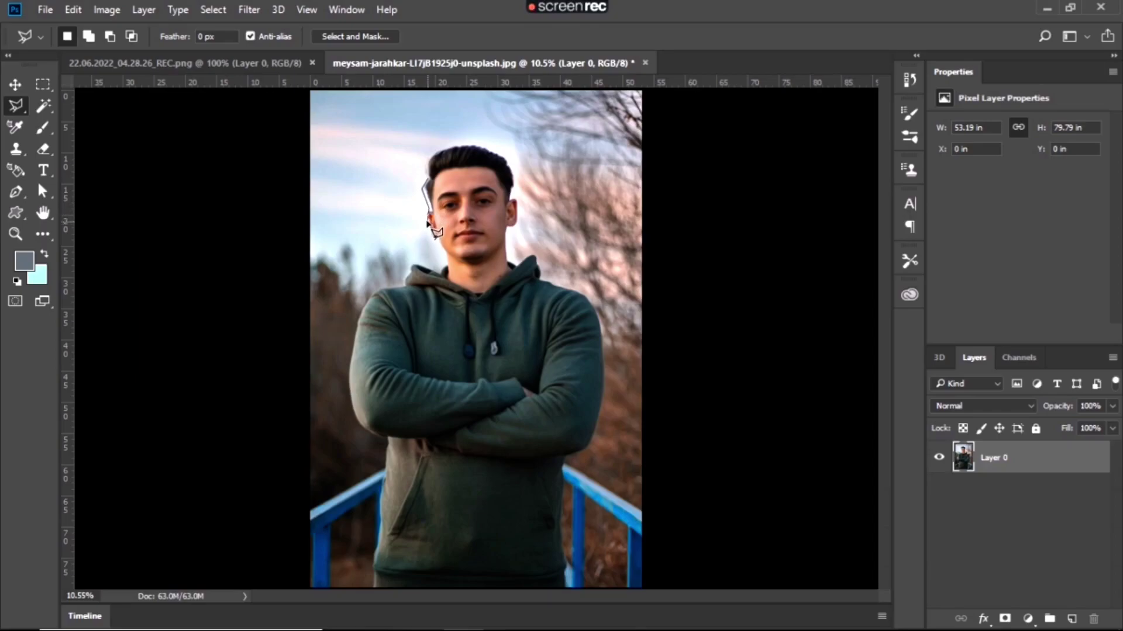
{"action": "left_click", "coordinate": [430, 221]}
{"action": "key", "text": "Escape"}
{"action": "left_click", "coordinate": [14, 85]}
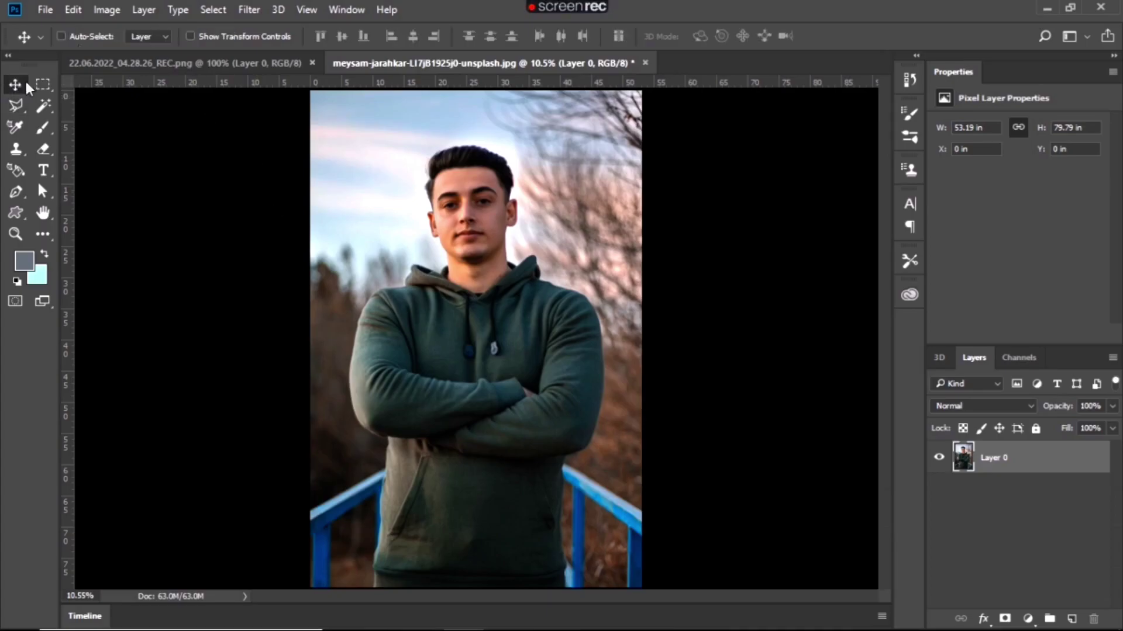
- In Select and Mask, paint the head and face in with a size 300 brush
{"action": "left_click", "coordinate": [211, 11]}
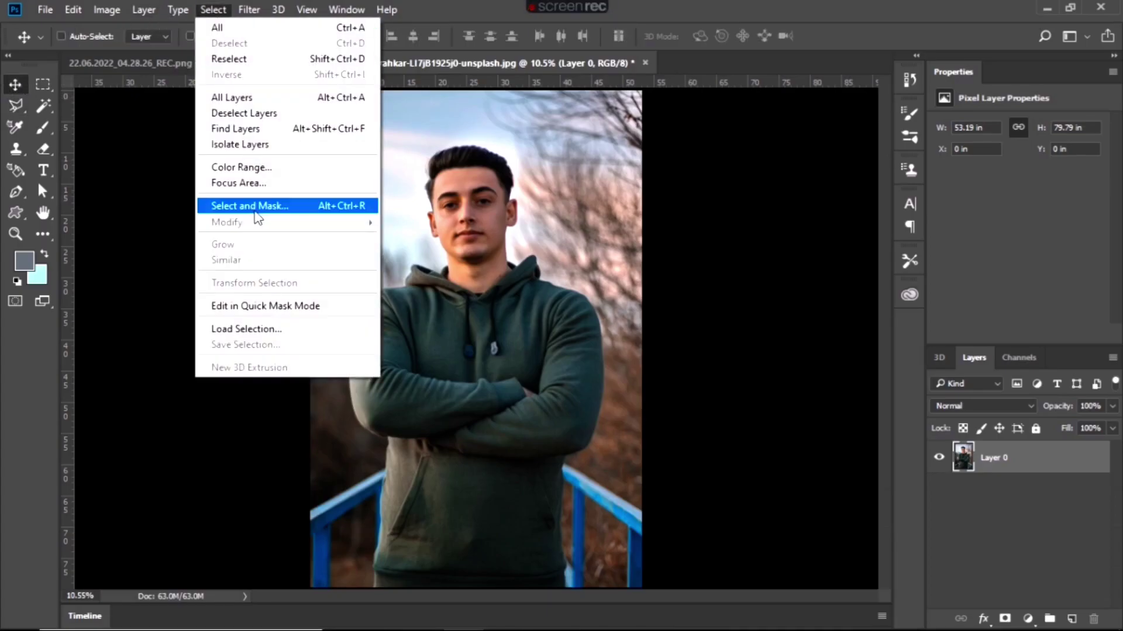
{"action": "left_click", "coordinate": [331, 207]}
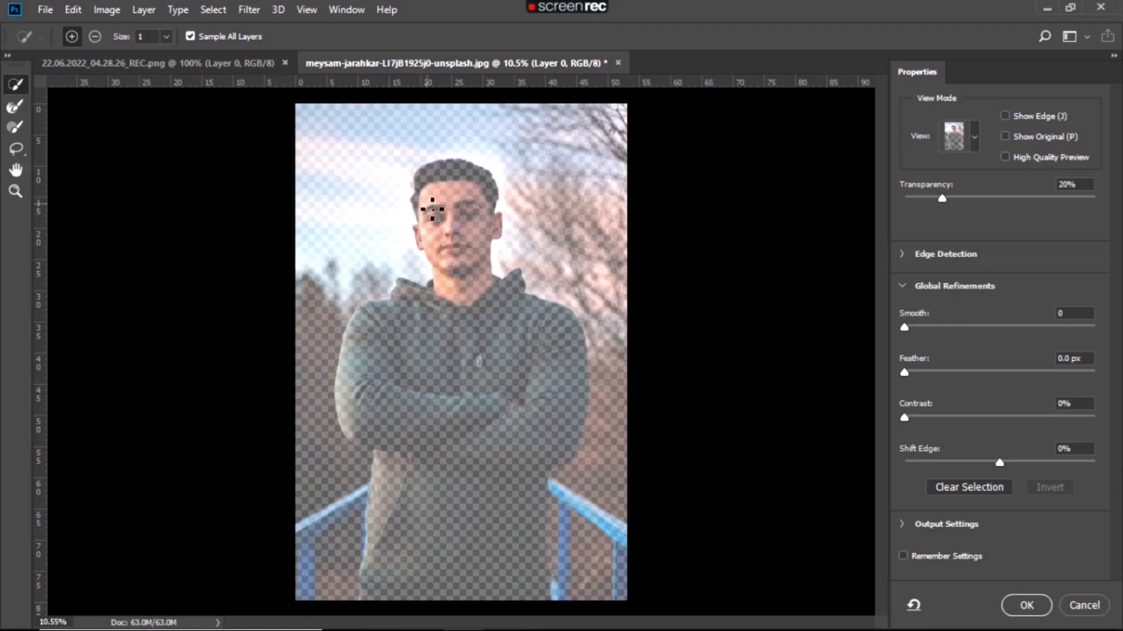
{"action": "key", "text": "bracketright"}
{"action": "key", "text": "bracketright"}
{"action": "key", "text": "bracketright"}
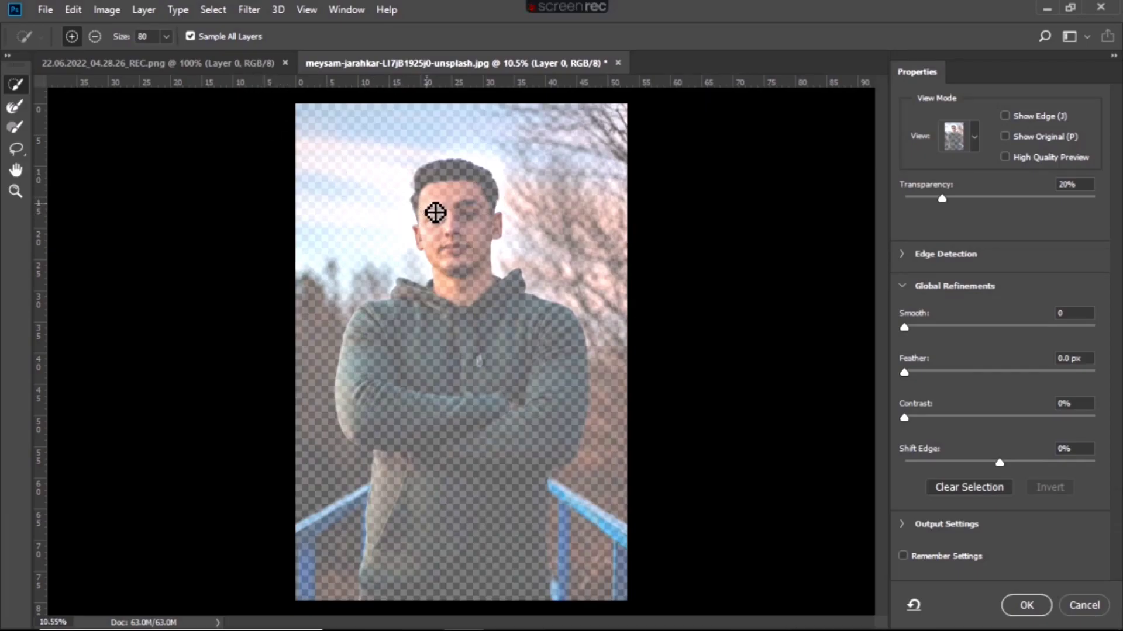
{"action": "key", "text": "bracketright"}
{"action": "key", "text": "bracketright"}
{"action": "key", "text": "bracketright"}
{"action": "key", "text": "bracketright"}
{"action": "key", "text": "bracketright"}
{"action": "key", "text": "bracketright"}
{"action": "key", "text": "bracketright"}
{"action": "key", "text": "bracketright"}
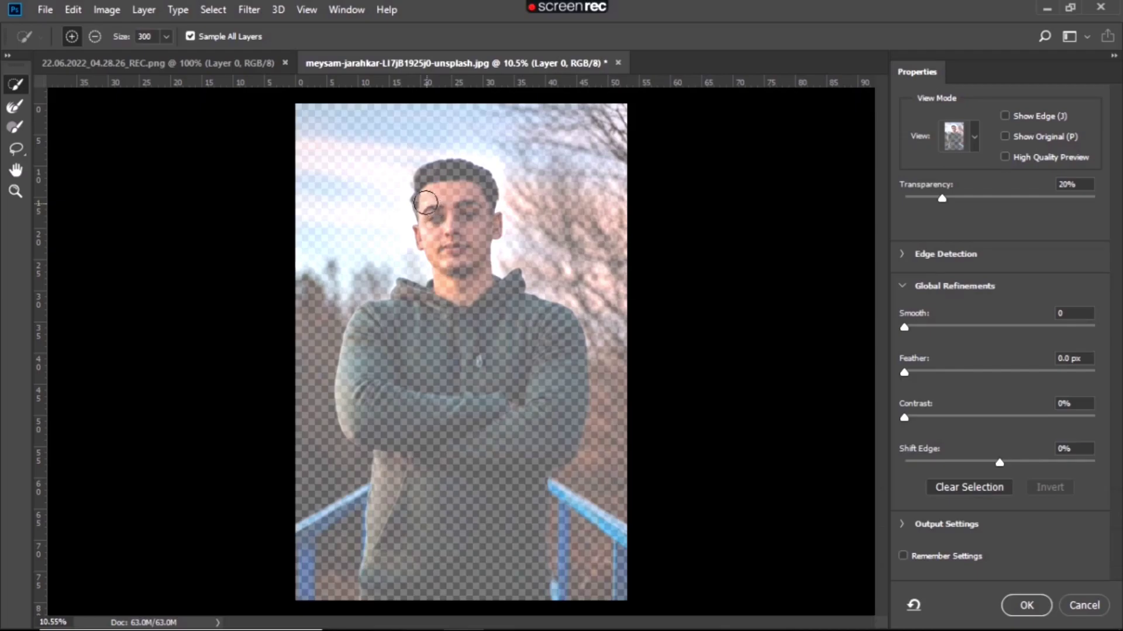
{"action": "mouse_move", "coordinate": [442, 198]}
{"action": "left_mouse_down"}
{"action": "mouse_move", "coordinate": [478, 370]}
{"action": "mouse_move", "coordinate": [482, 497]}
{"action": "left_mouse_up"}
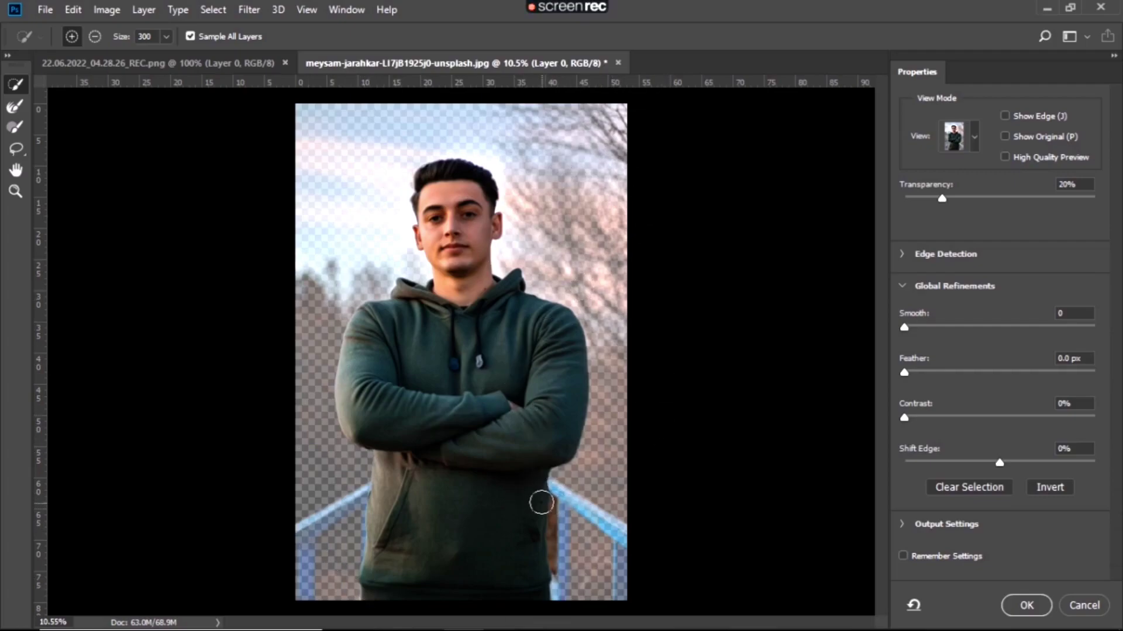
- Subtract the railing beside the hoodie from the selection, returning to Add mode
{"action": "left_click", "coordinate": [95, 37]}
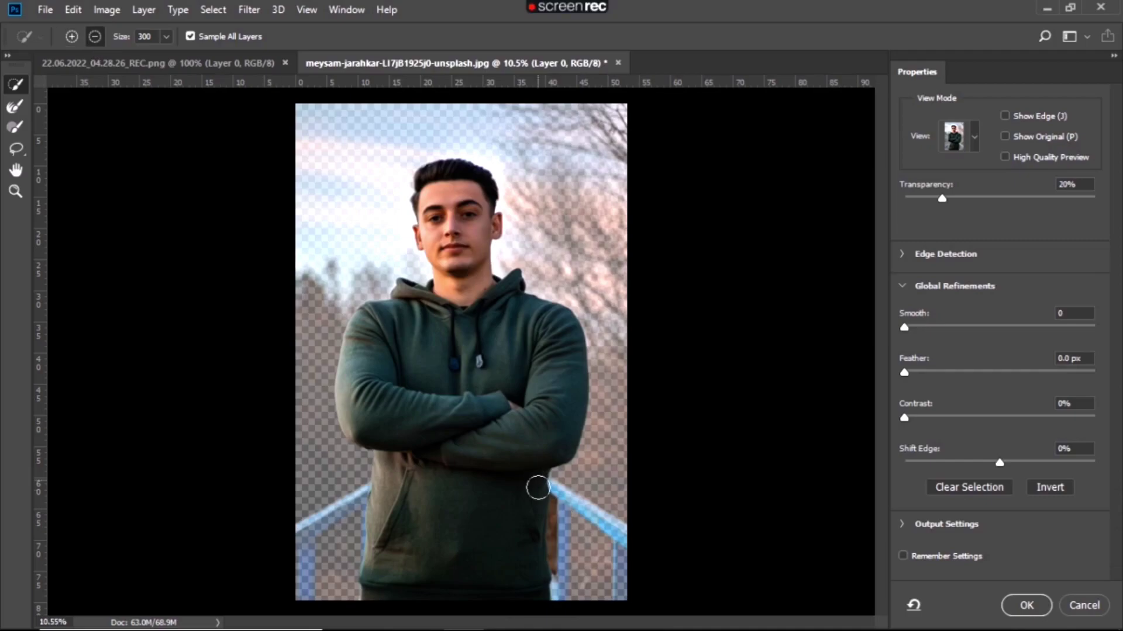
{"action": "left_click", "coordinate": [564, 516]}
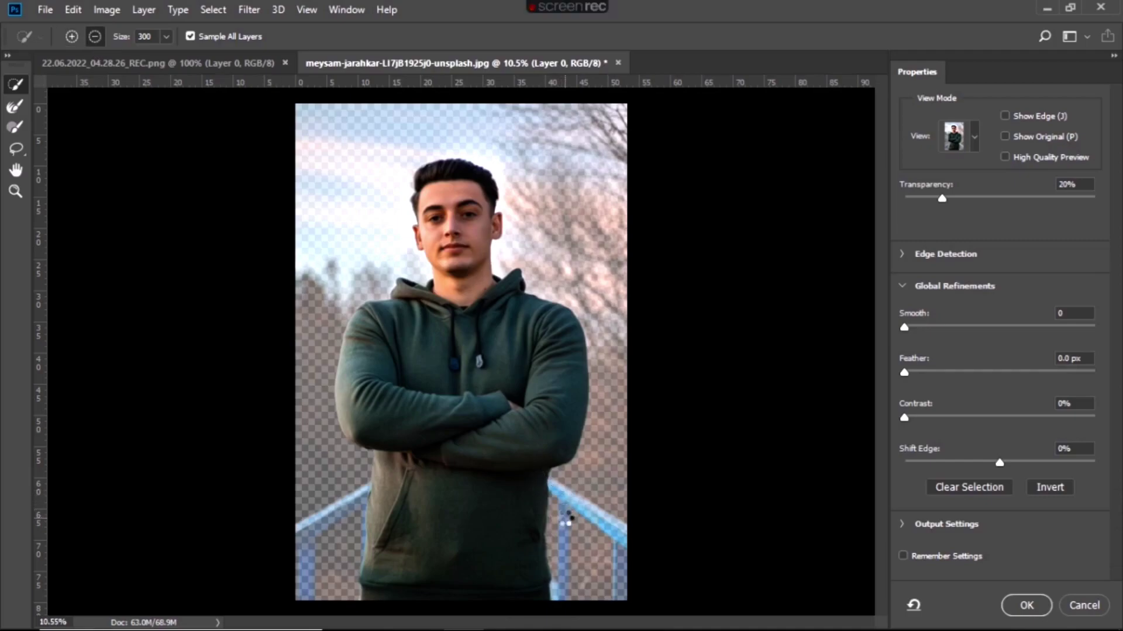
{"action": "left_click", "coordinate": [70, 37]}
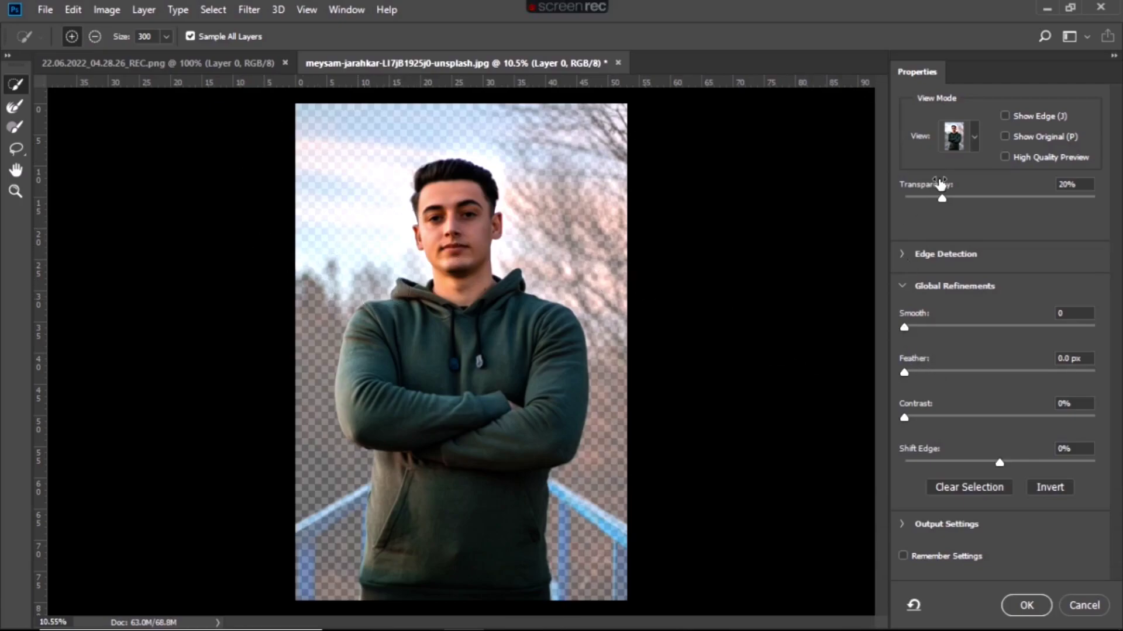
{"action": "left_click", "coordinate": [973, 138]}
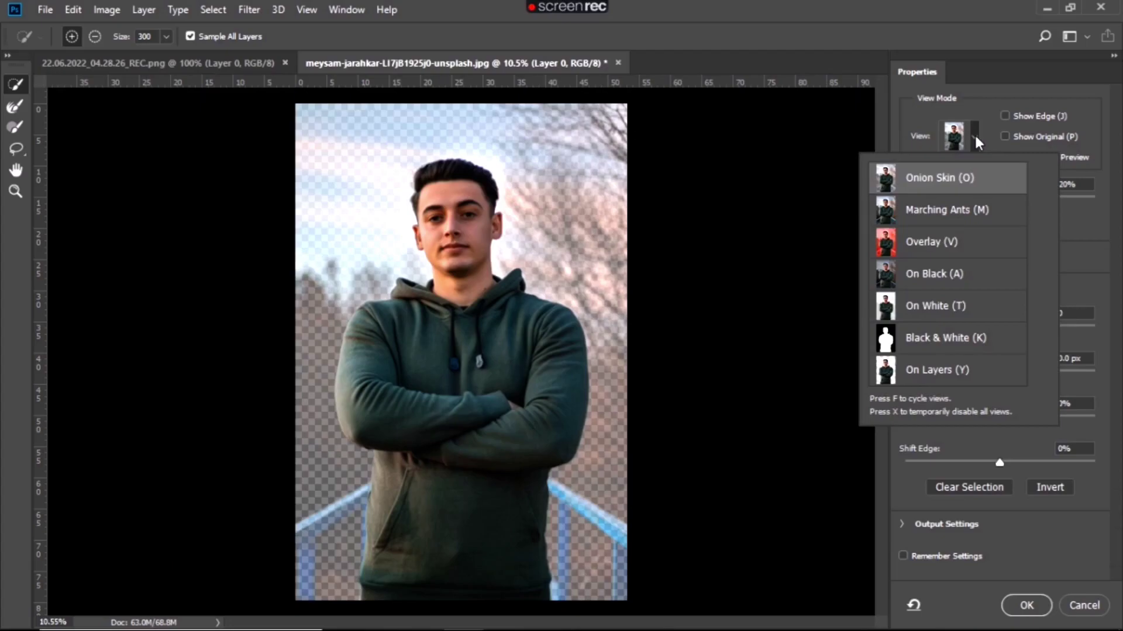
{"action": "left_click", "coordinate": [949, 220]}
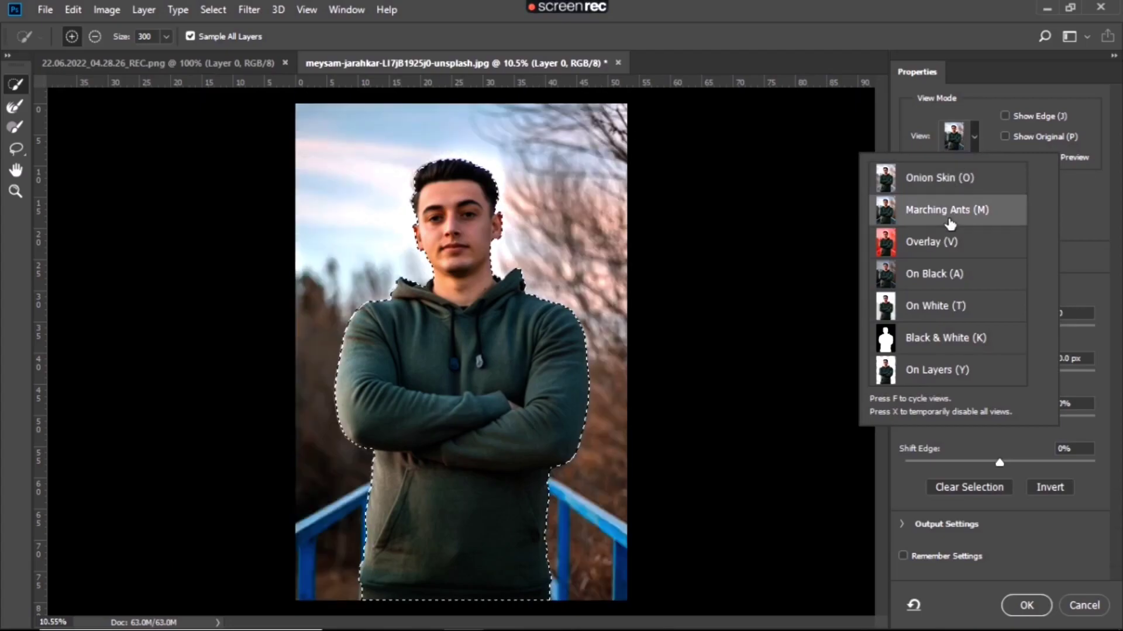
{"action": "left_click", "coordinate": [950, 244]}
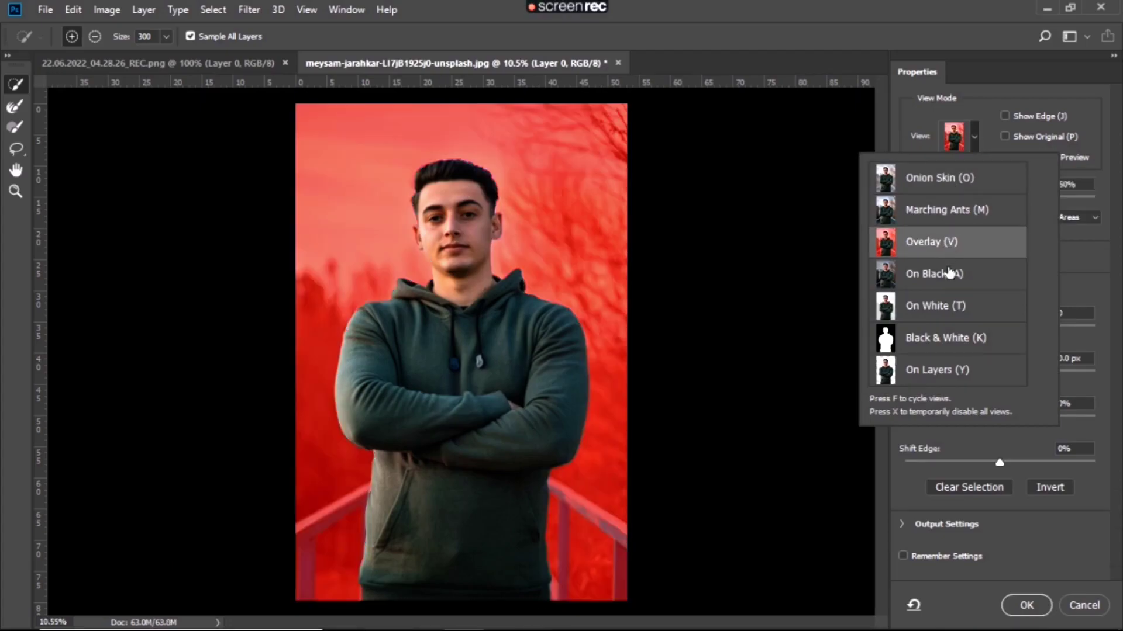
{"action": "left_click", "coordinate": [950, 273]}
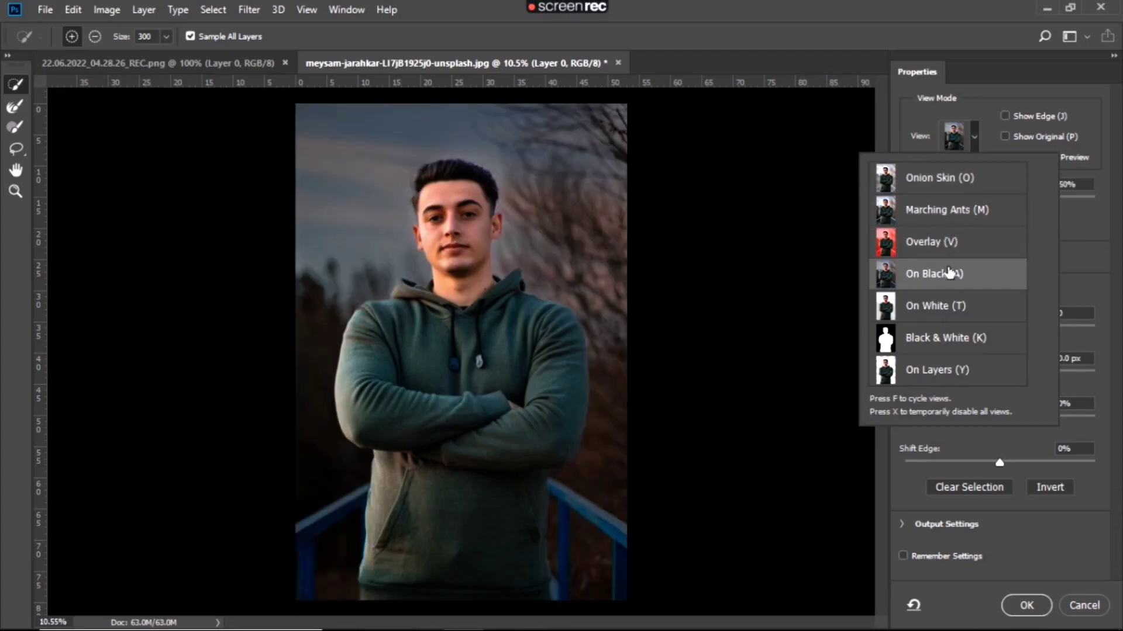
{"action": "left_click", "coordinate": [949, 308]}
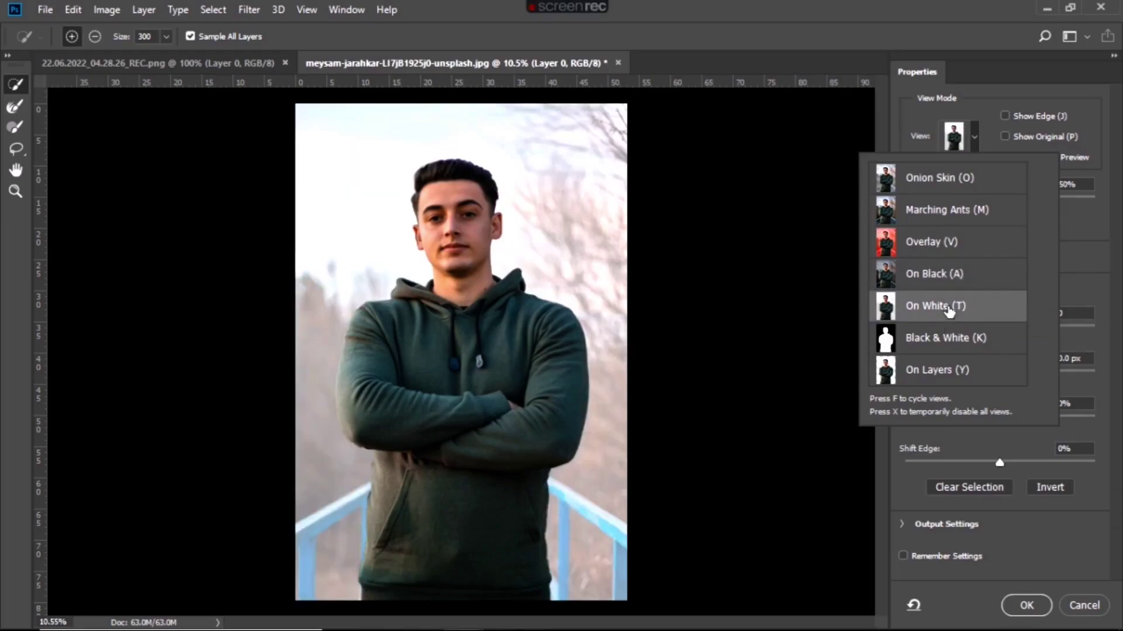
{"action": "left_click", "coordinate": [952, 343]}
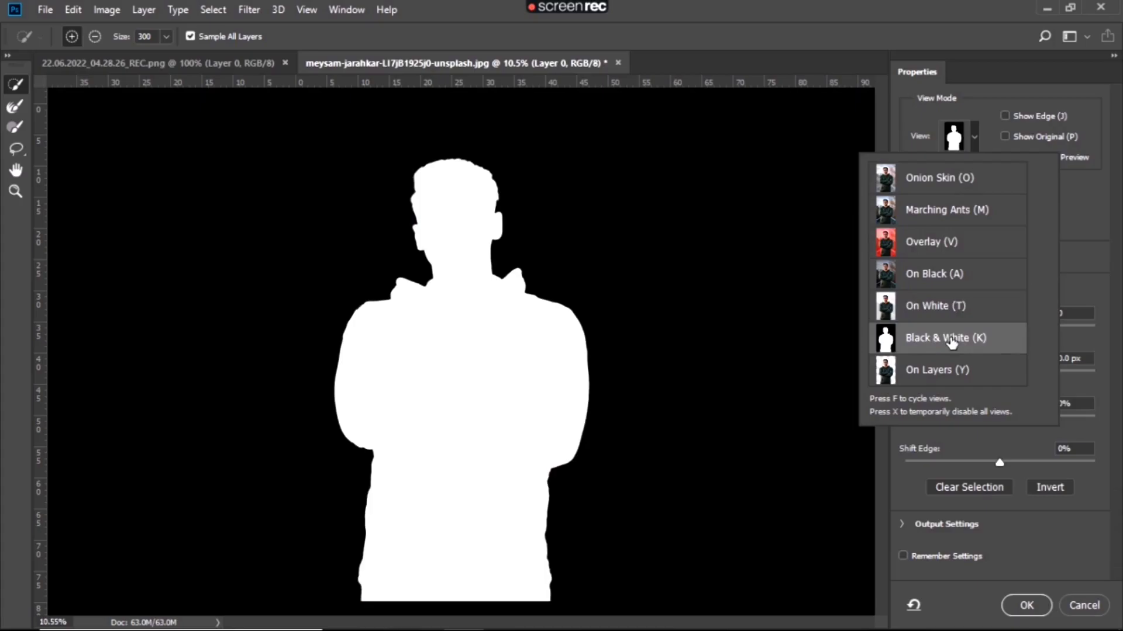
{"action": "left_click", "coordinate": [954, 372]}
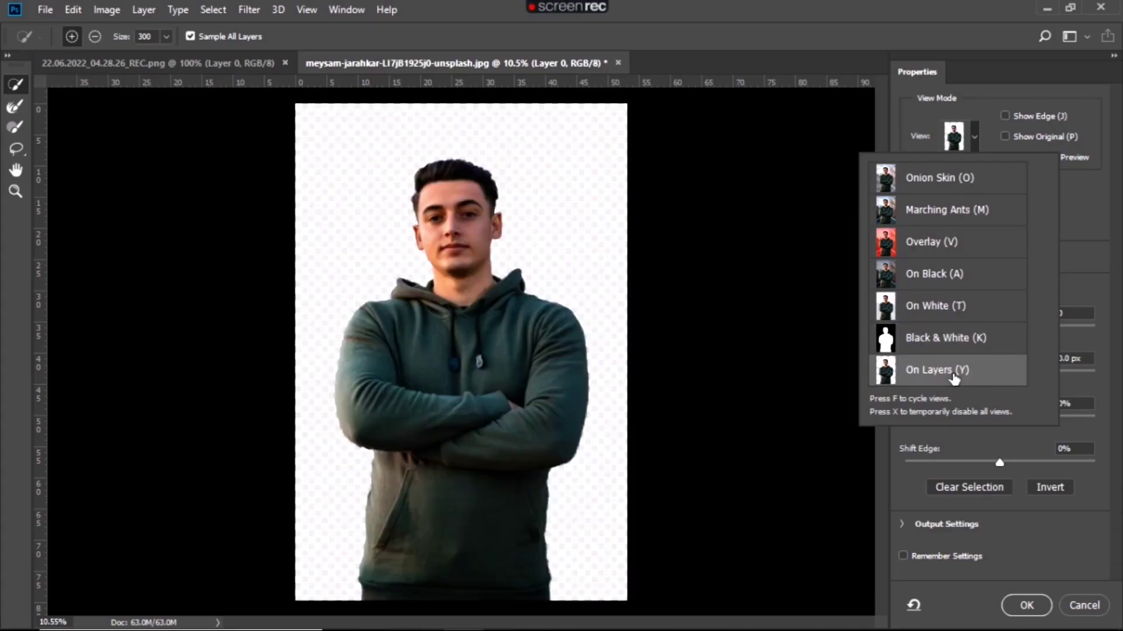
{"action": "left_click", "coordinate": [961, 303]}
{"action": "left_click", "coordinate": [963, 279]}
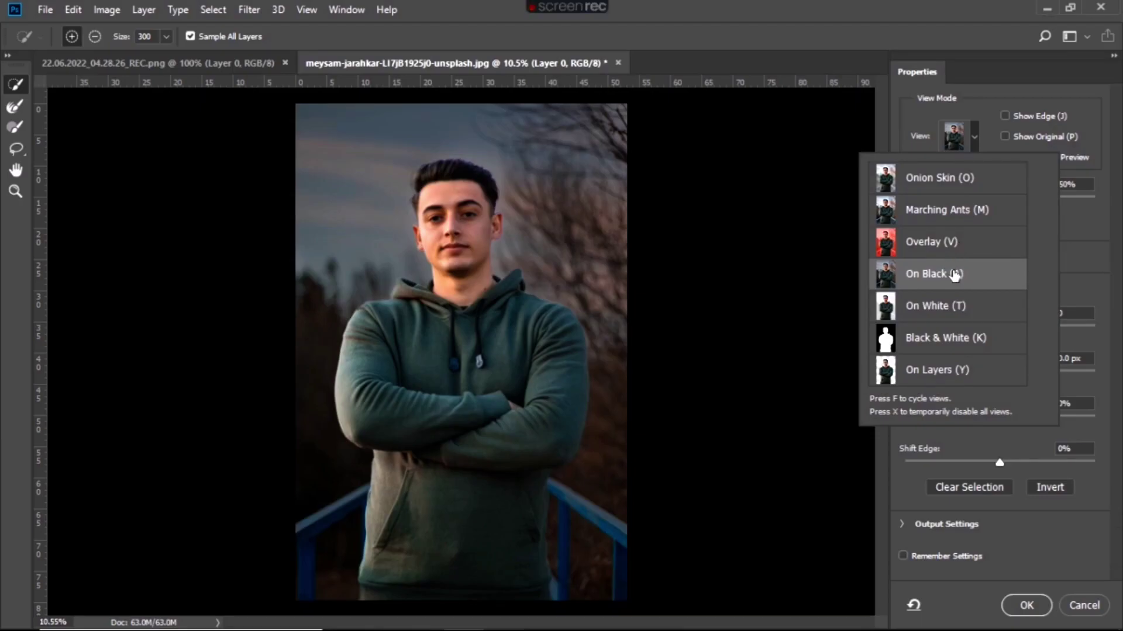
{"action": "left_click", "coordinate": [976, 171]}
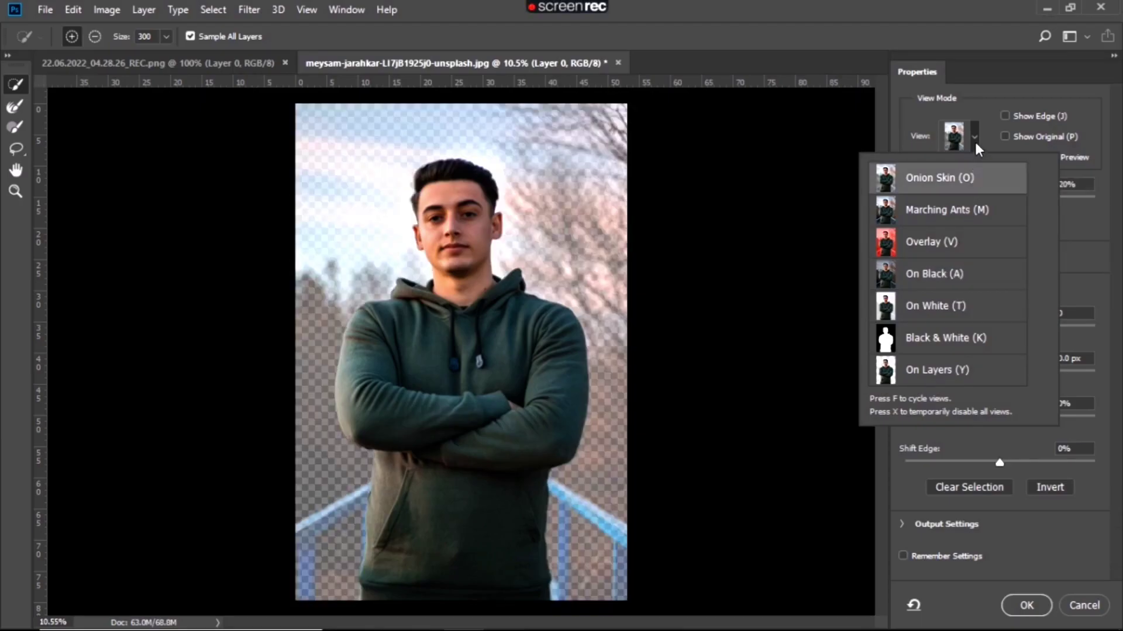
{"action": "left_click", "coordinate": [974, 138]}
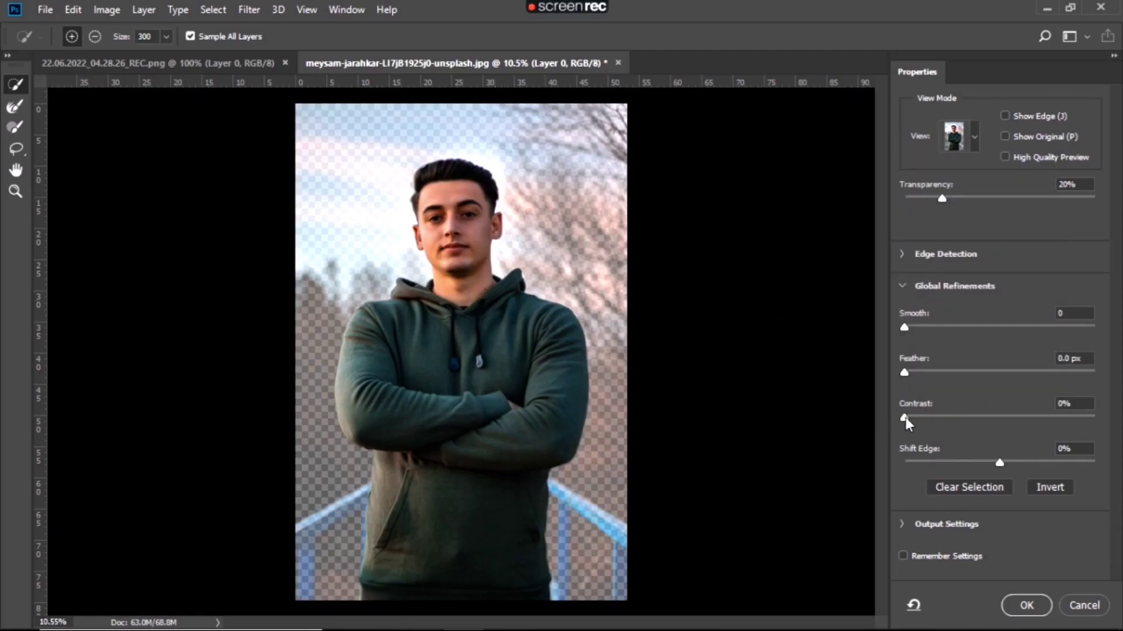
- Apply Contrast 40% and Smooth 56 edge refinements and output the selection as a Layer 0 mask
{"action": "mouse_move", "coordinate": [905, 417]}
{"action": "left_mouse_down"}
{"action": "mouse_move", "coordinate": [964, 418]}
{"action": "mouse_move", "coordinate": [887, 426]}
{"action": "left_mouse_up"}
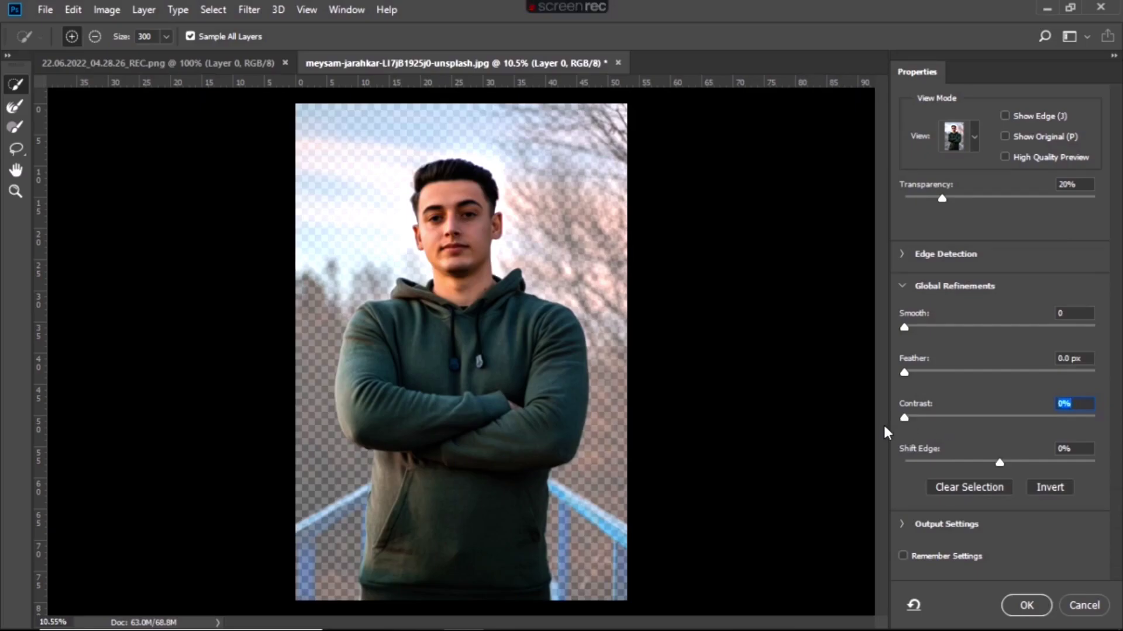
{"action": "key", "text": "ctrl+plus"}
{"action": "key", "text": "ctrl+plus"}
{"action": "key", "text": "ctrl+plus"}
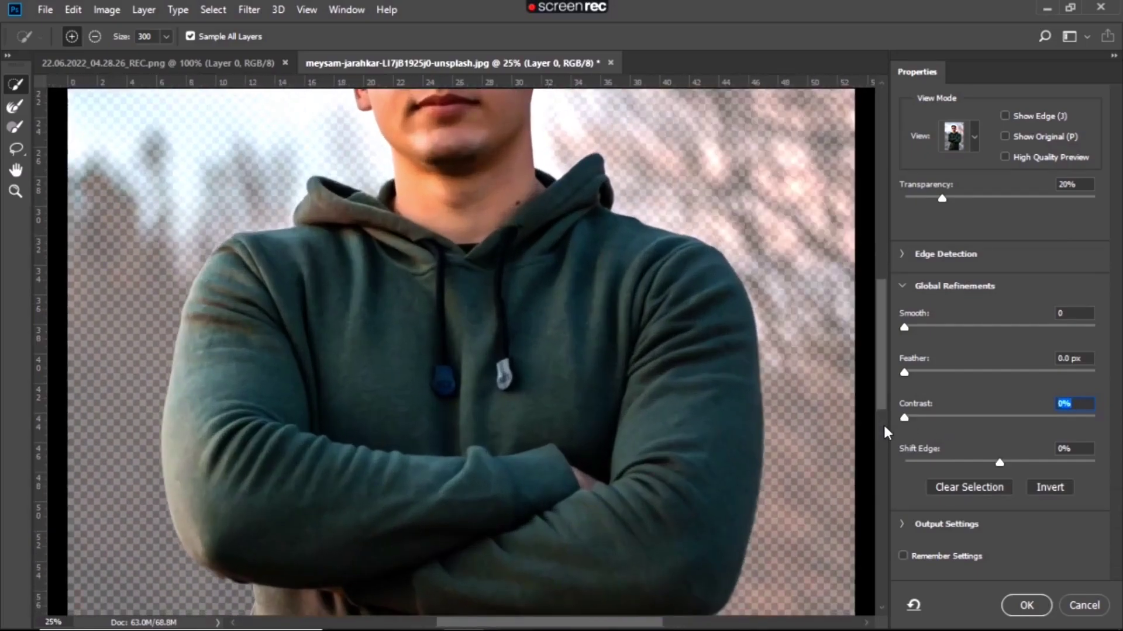
{"action": "left_click_drag", "start_coordinate": [905, 418], "coordinate": [981, 431]}
{"action": "left_click_drag", "start_coordinate": [904, 328], "coordinate": [964, 334]}
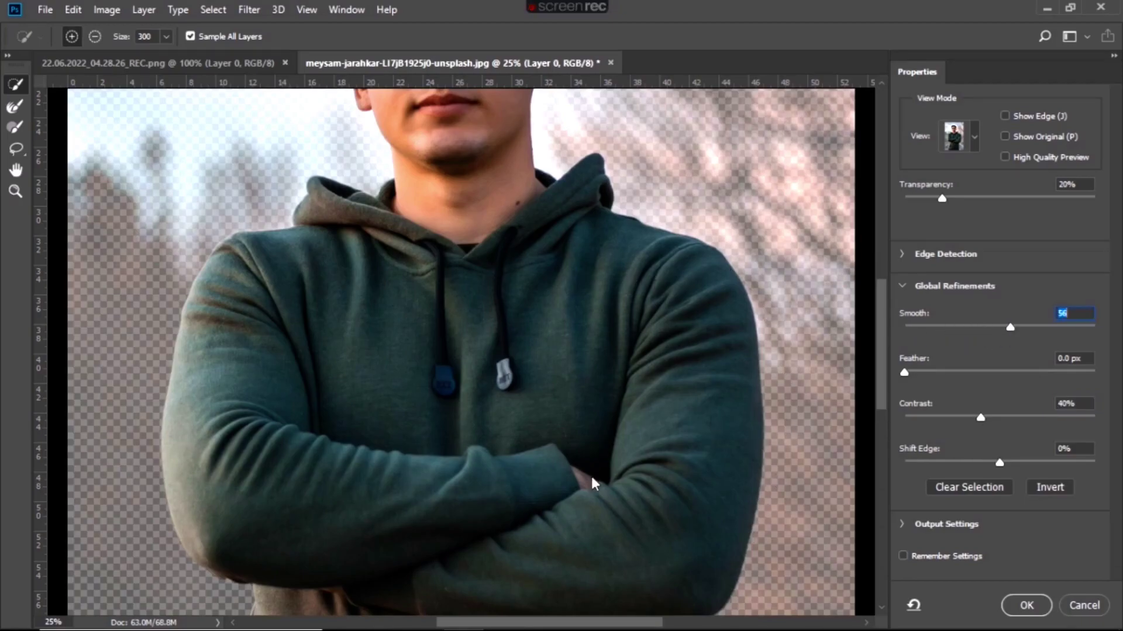
{"action": "left_click", "coordinate": [1025, 605]}
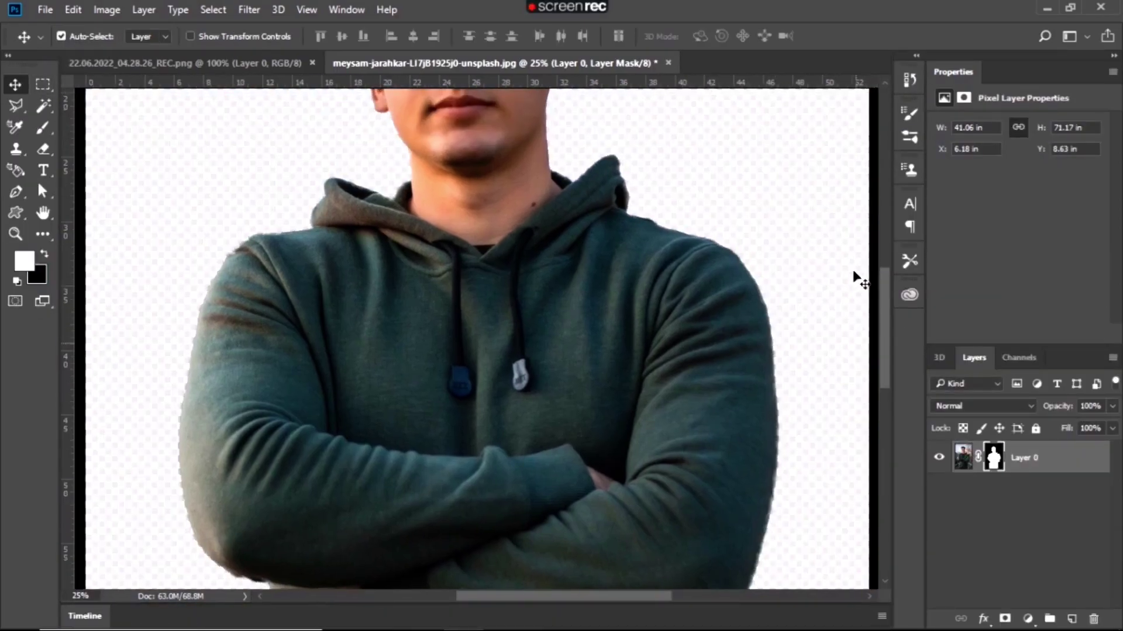
- Fit the image on screen, nudge the cut-out layer to centre it, and bring up Save As
{"action": "key", "text": "ctrl+0"}
{"action": "mouse_move", "coordinate": [511, 335]}
{"action": "left_mouse_down"}
{"action": "mouse_move", "coordinate": [518, 315]}
{"action": "mouse_move", "coordinate": [526, 364]}
{"action": "left_mouse_up"}
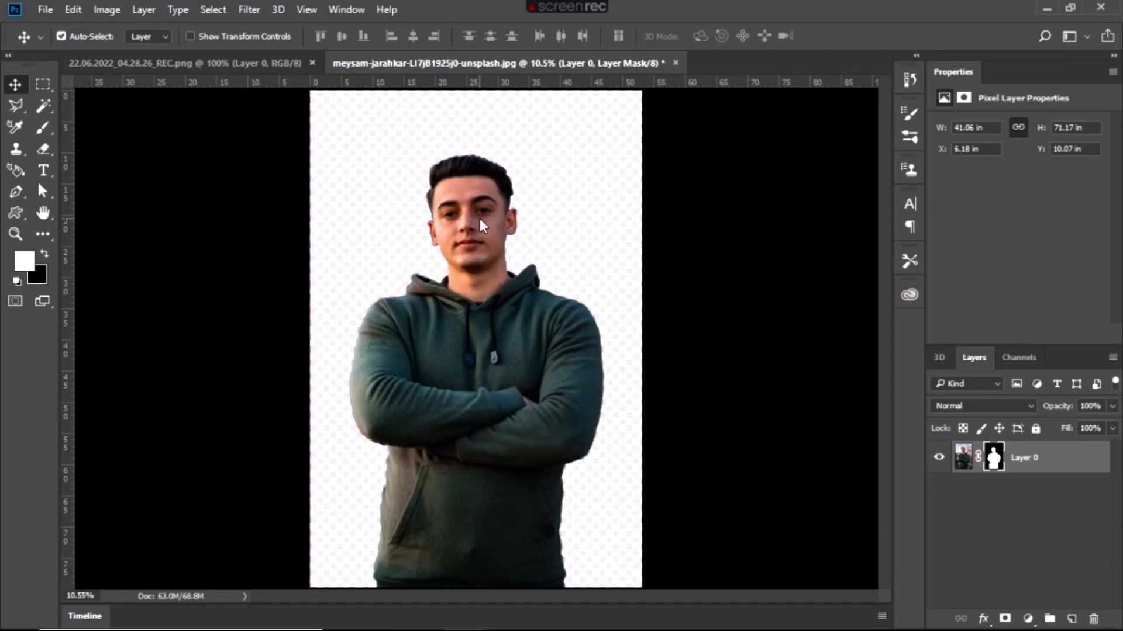
{"action": "key", "text": "ctrl+s"}
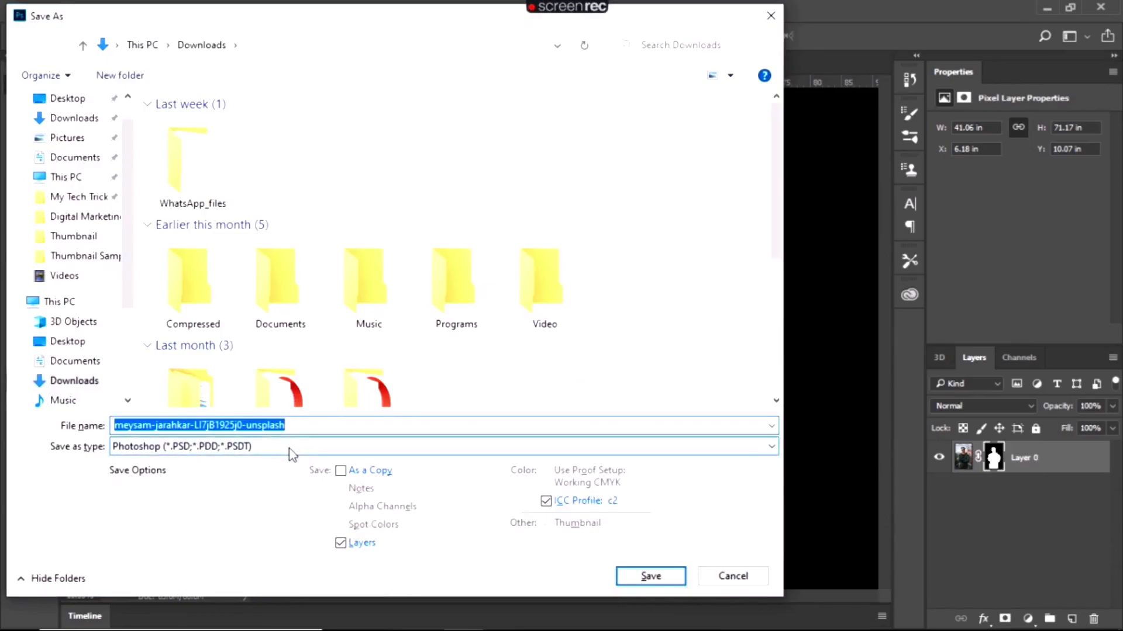
- Pick PNG as the Save As file type, saving as a copy, then close the dialog
{"action": "left_click", "coordinate": [293, 447]}
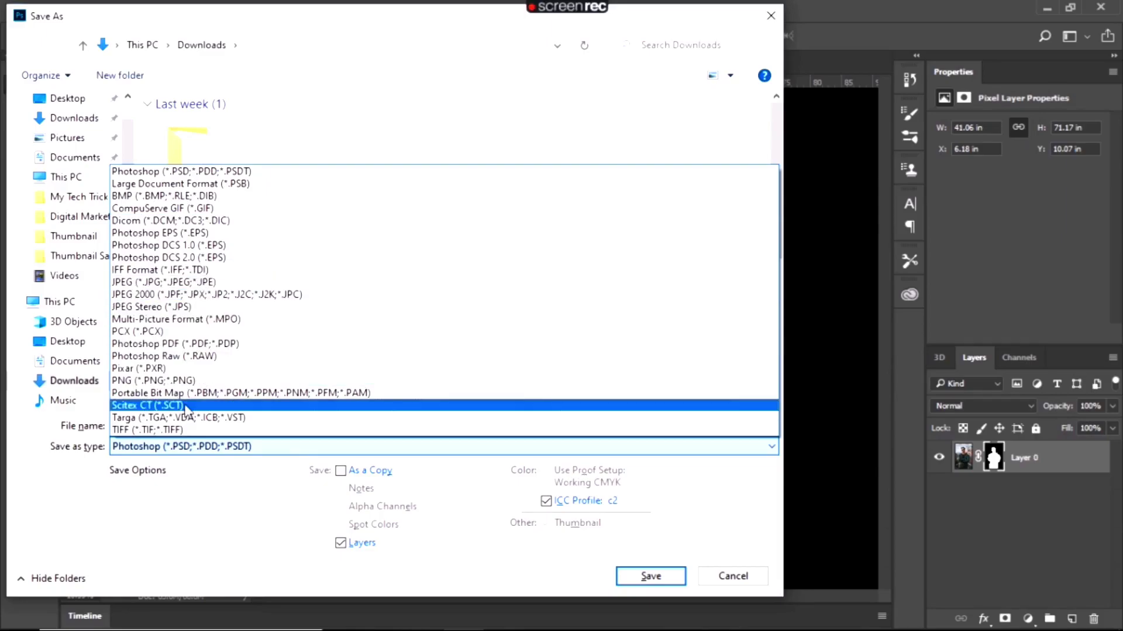
{"action": "left_click", "coordinate": [187, 380]}
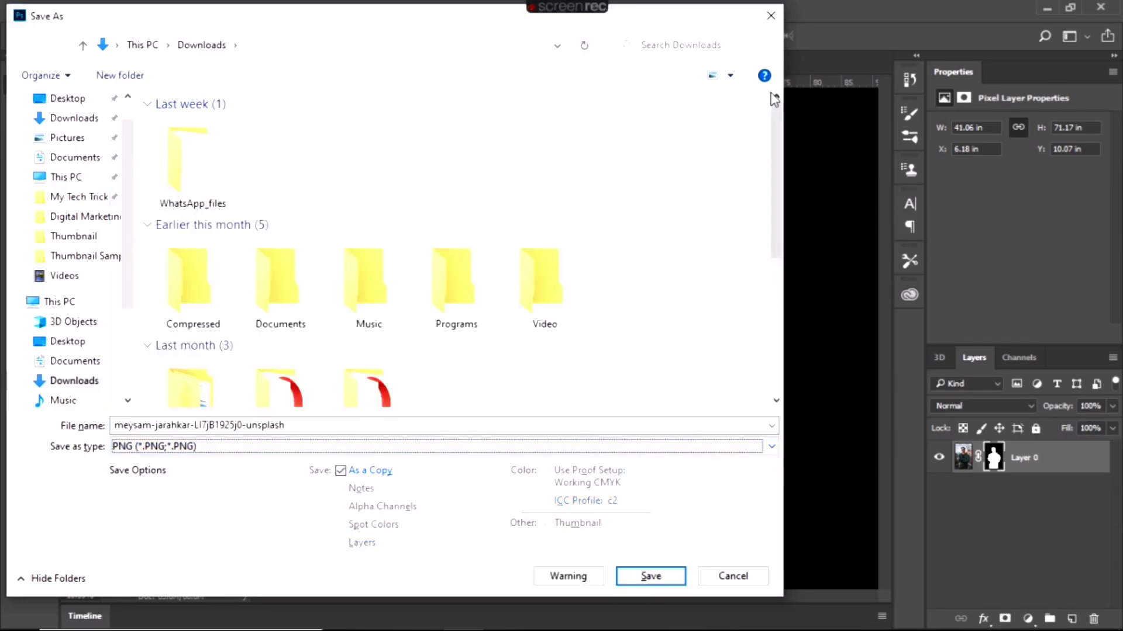
{"action": "left_click", "coordinate": [771, 16]}
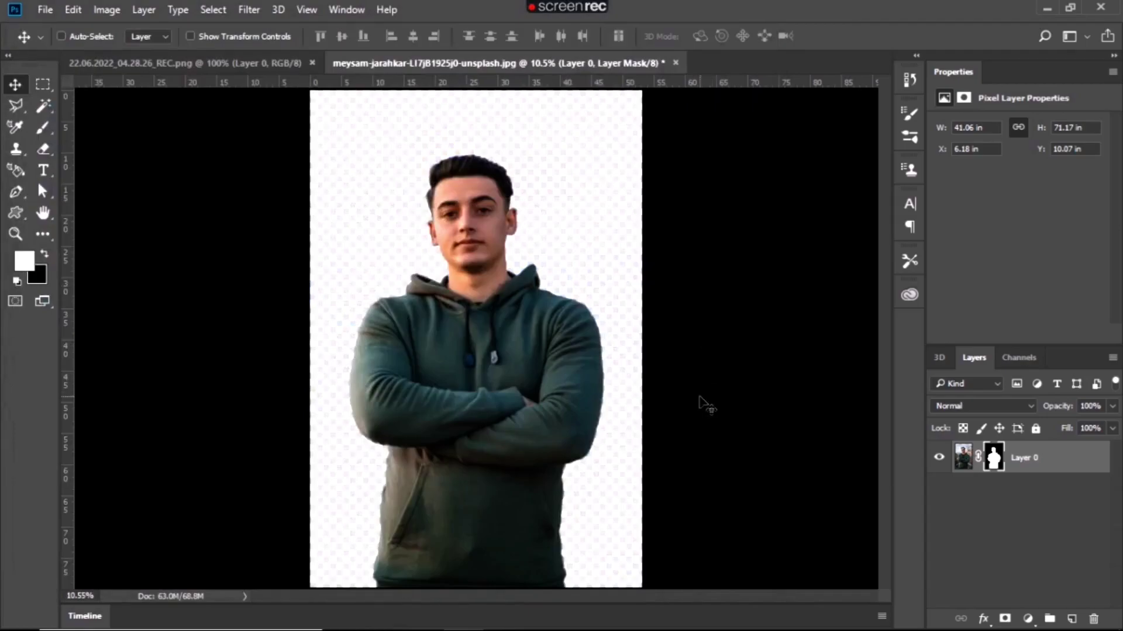